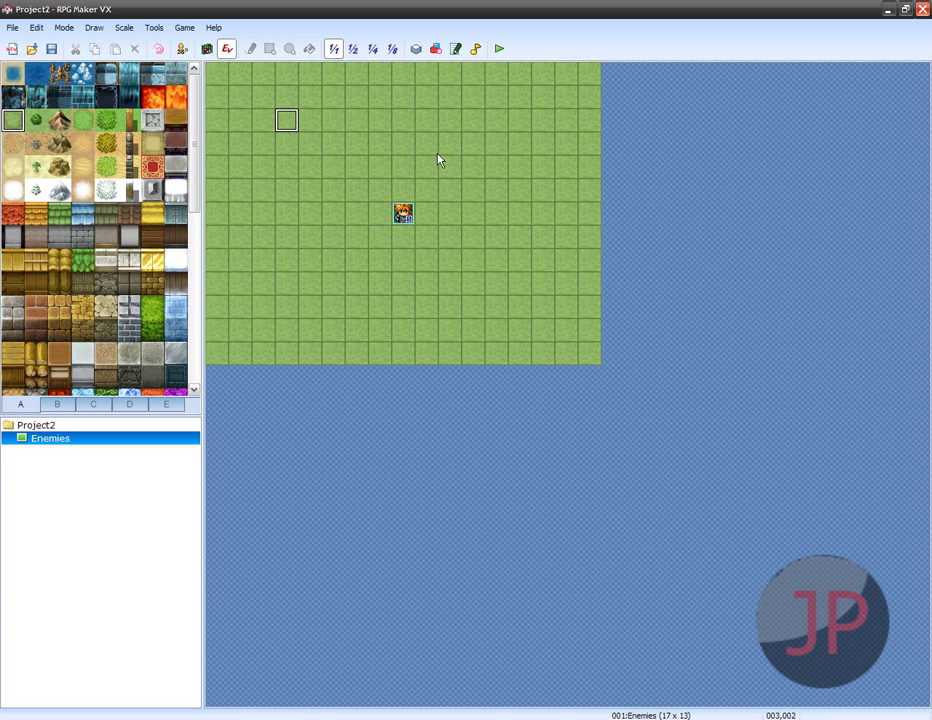
Select several map tiles, ending on the player's starting position
{"action": "left_click", "coordinate": [472, 236]}
{"action": "left_click", "coordinate": [286, 260]}
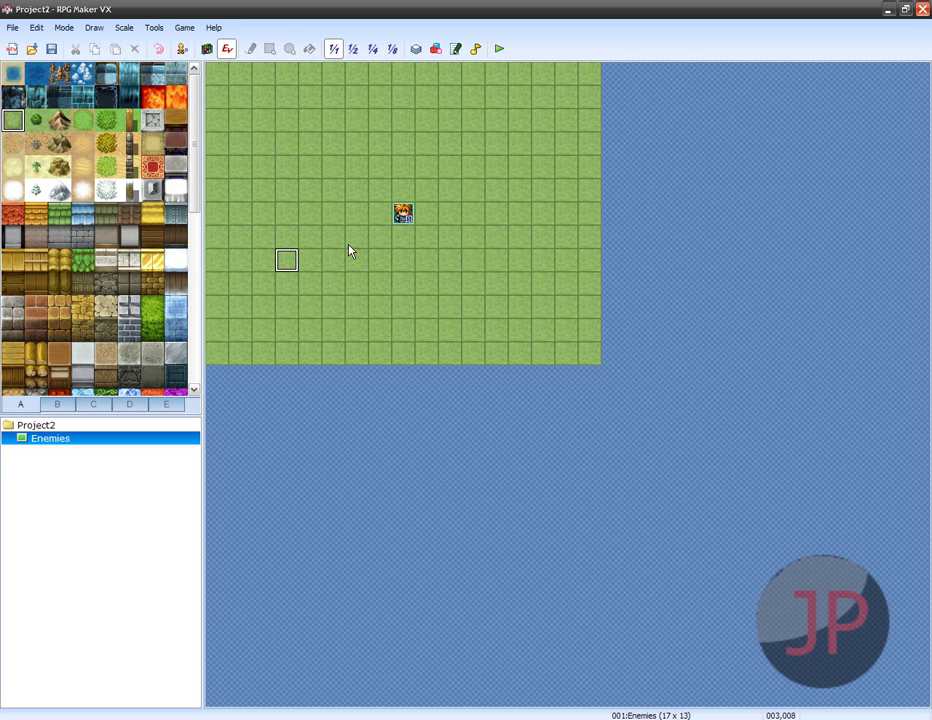
{"action": "left_click", "coordinate": [437, 197]}
{"action": "left_click", "coordinate": [450, 165]}
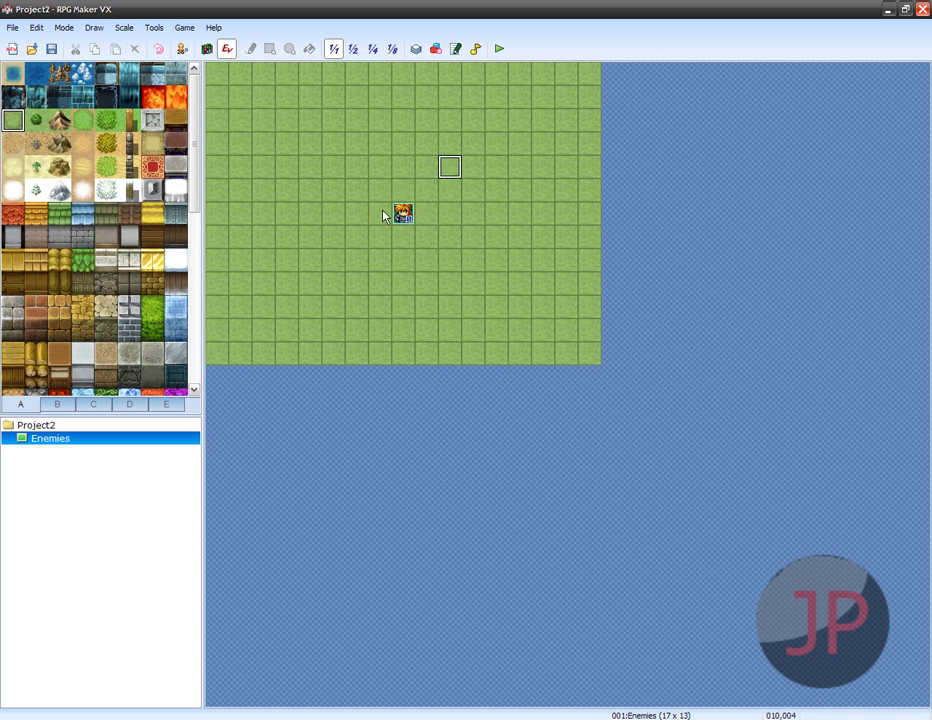
{"action": "left_click", "coordinate": [372, 220]}
{"action": "left_click", "coordinate": [406, 215]}
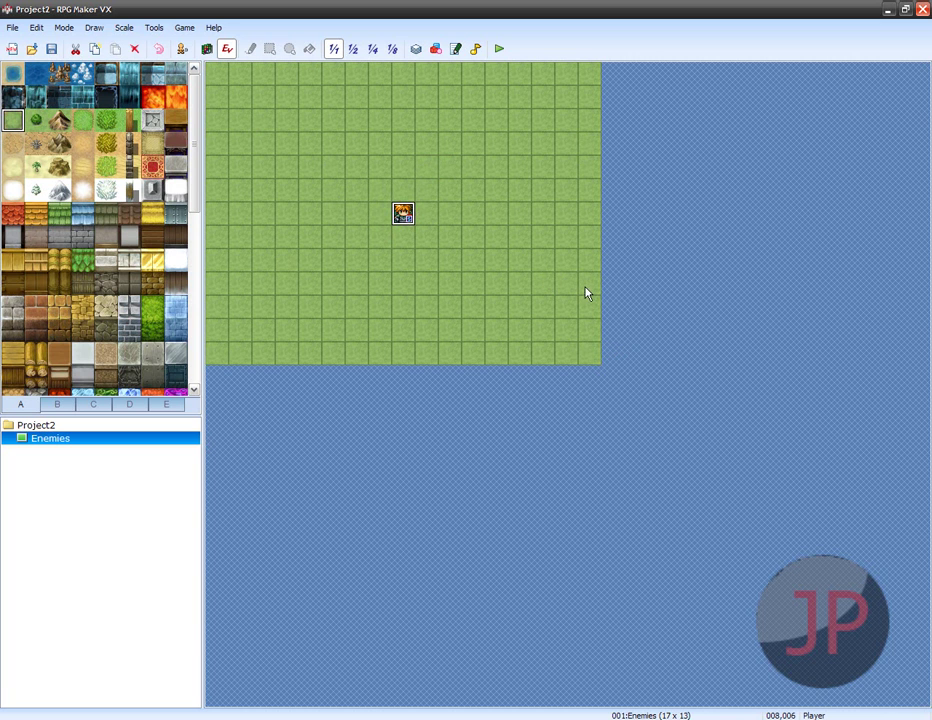
Create a new event on tile 013,001 using the hooded Monster graphic
{"action": "right_click", "coordinate": [529, 97]}
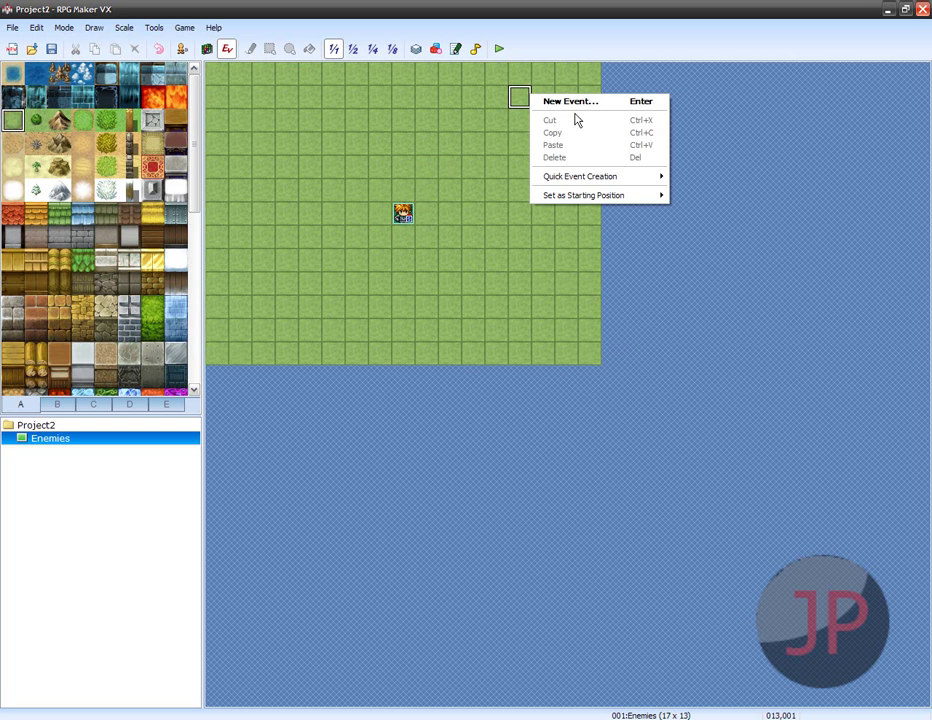
{"action": "key", "text": "Return"}
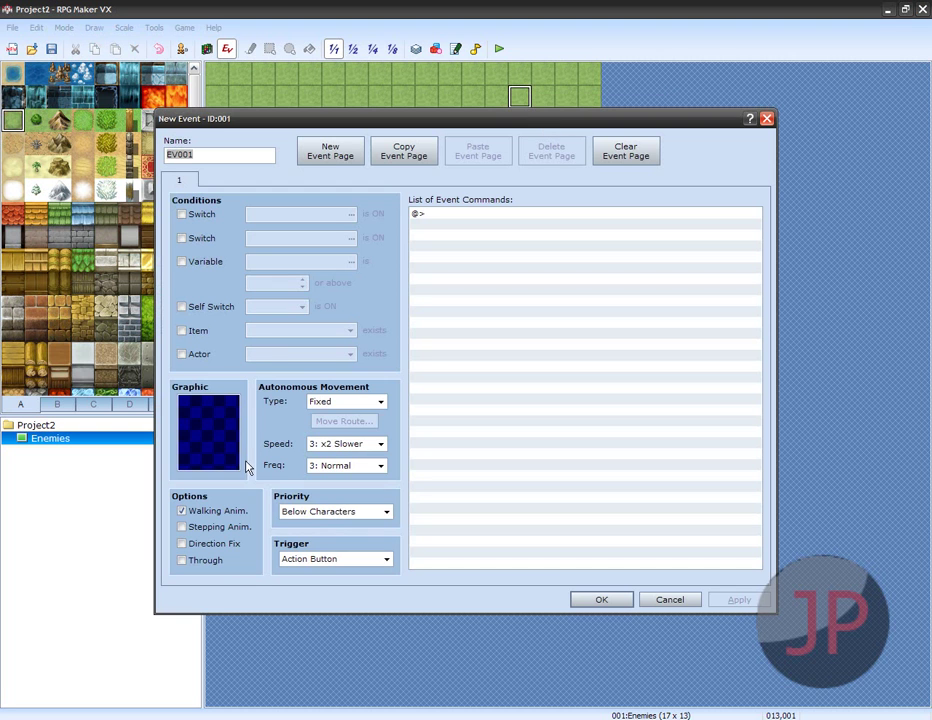
{"action": "double_click", "coordinate": [206, 440]}
{"action": "left_click", "coordinate": [268, 285]}
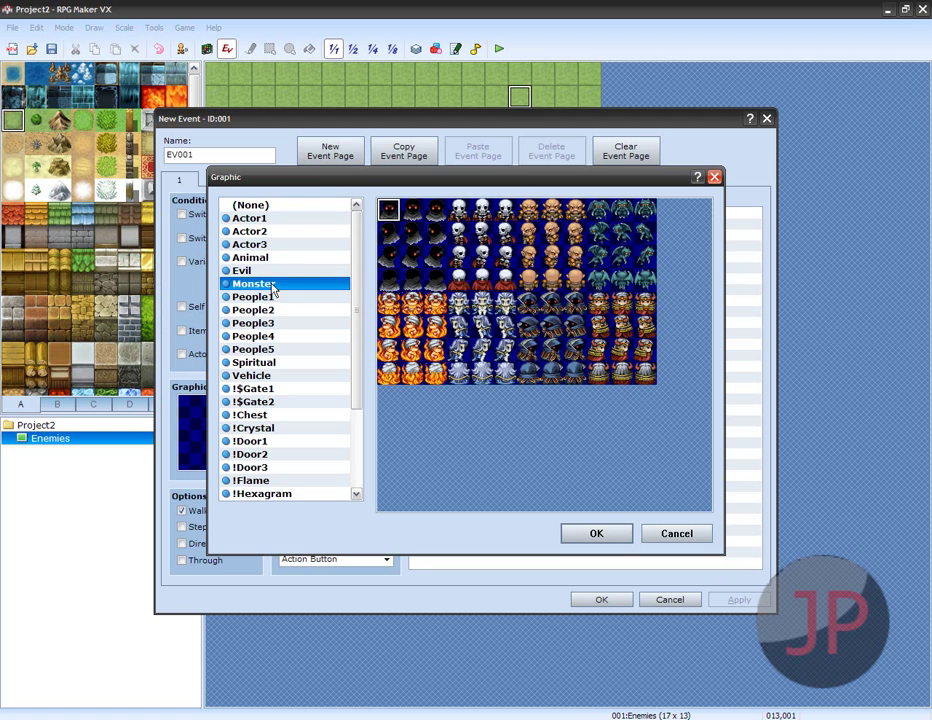
{"action": "double_click", "coordinate": [388, 209]}
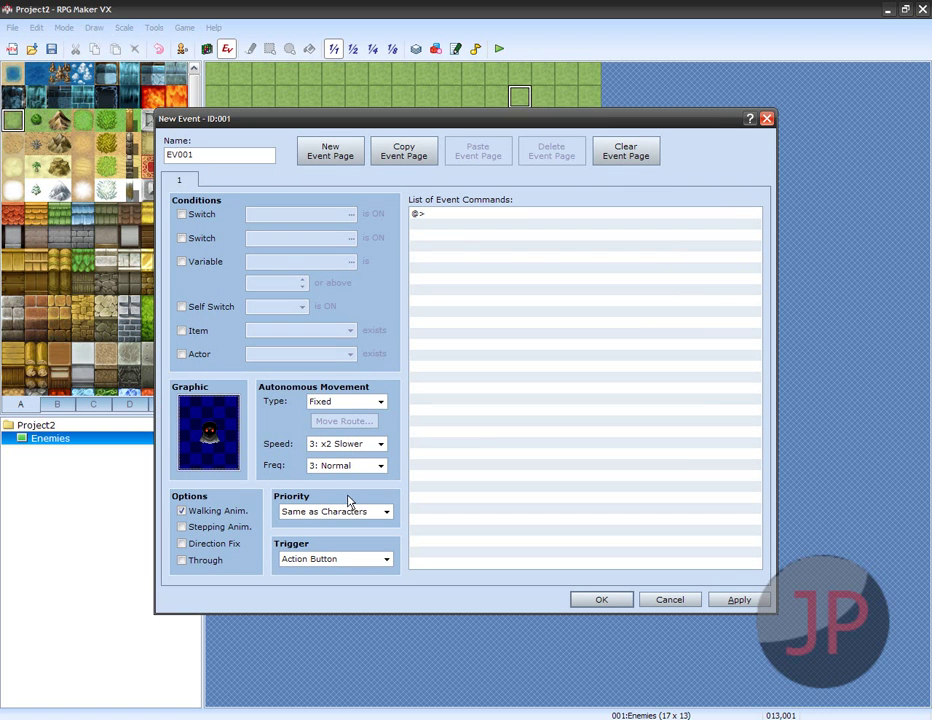
Give the event x2 Faster speed, Event Touch trigger and stepping animation
{"action": "left_click", "coordinate": [366, 445]}
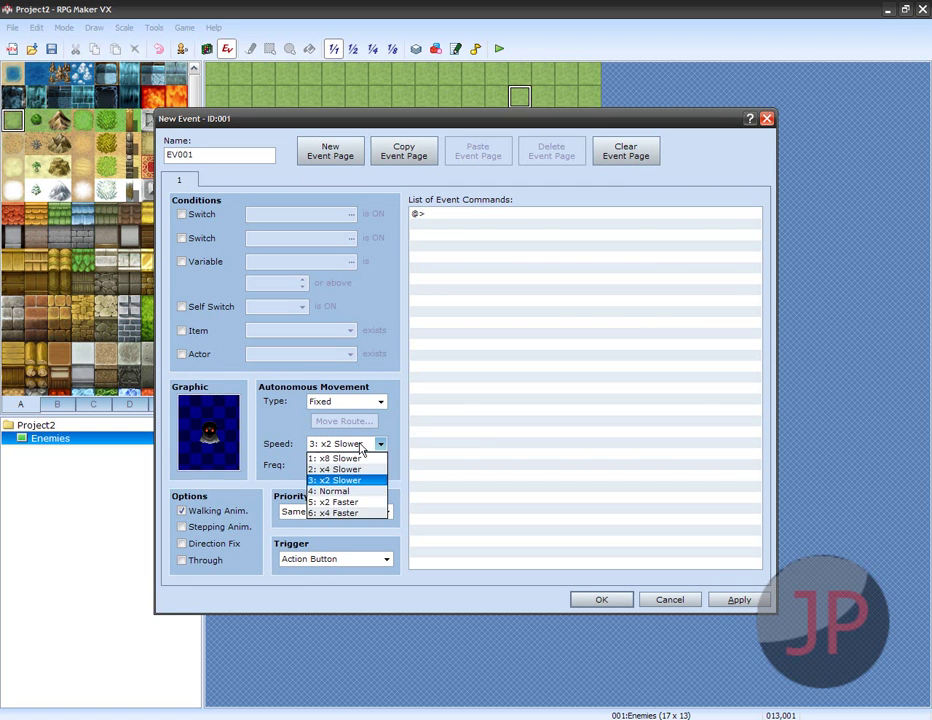
{"action": "left_click", "coordinate": [352, 503]}
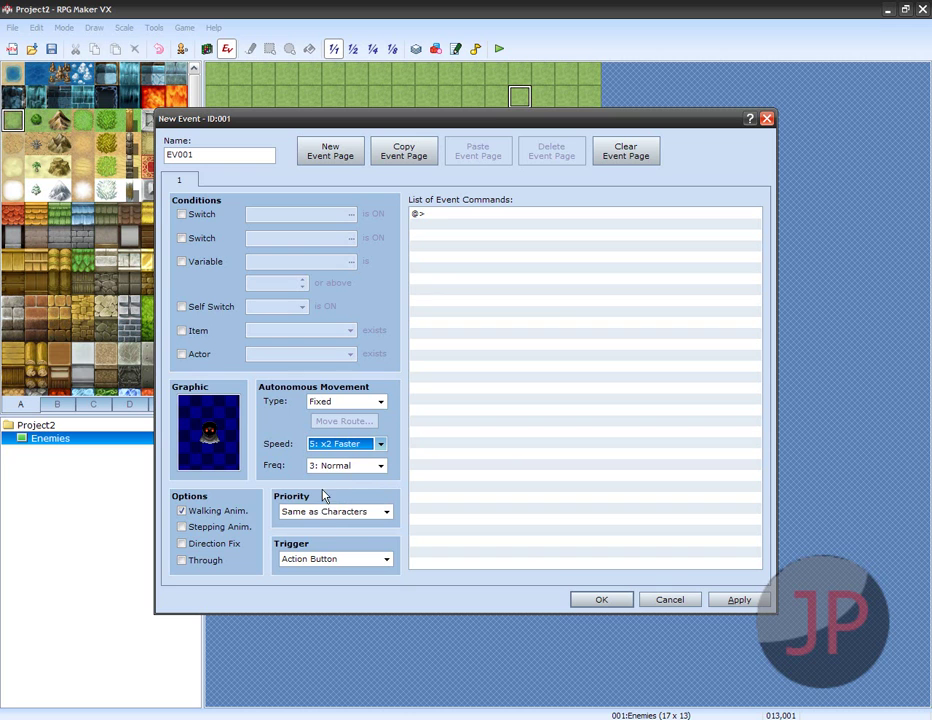
{"action": "left_click", "coordinate": [366, 512]}
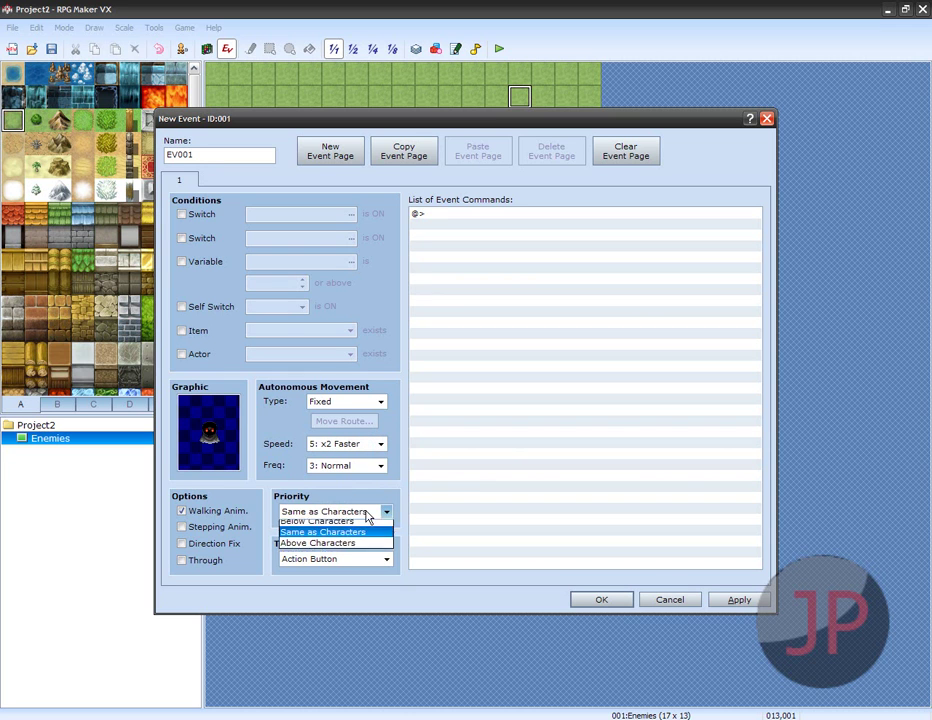
{"action": "left_click", "coordinate": [366, 514]}
{"action": "left_click", "coordinate": [346, 560]}
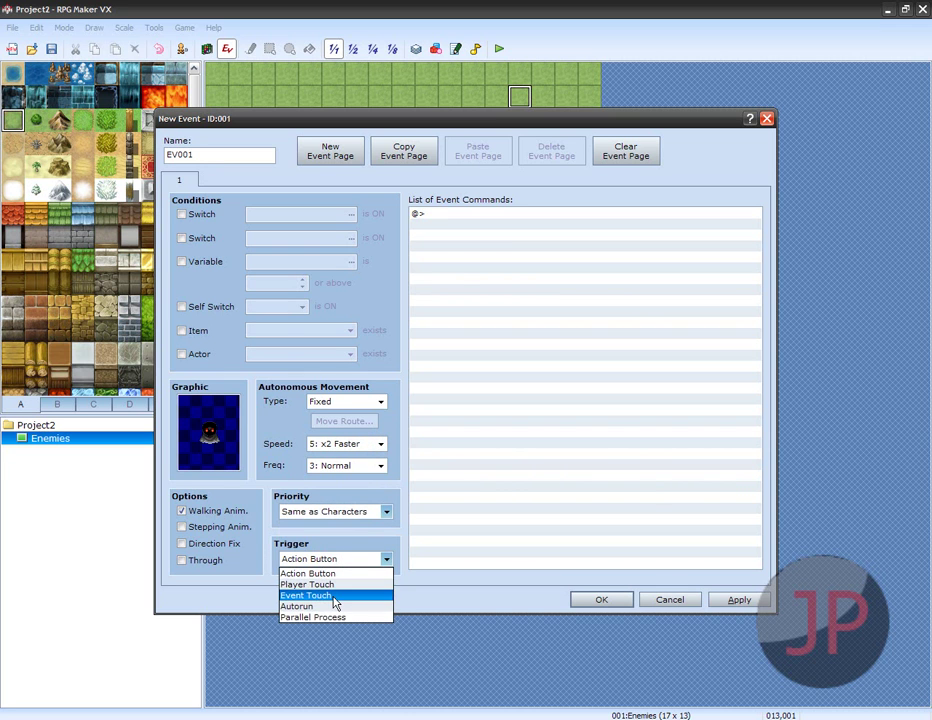
{"action": "left_click", "coordinate": [334, 596]}
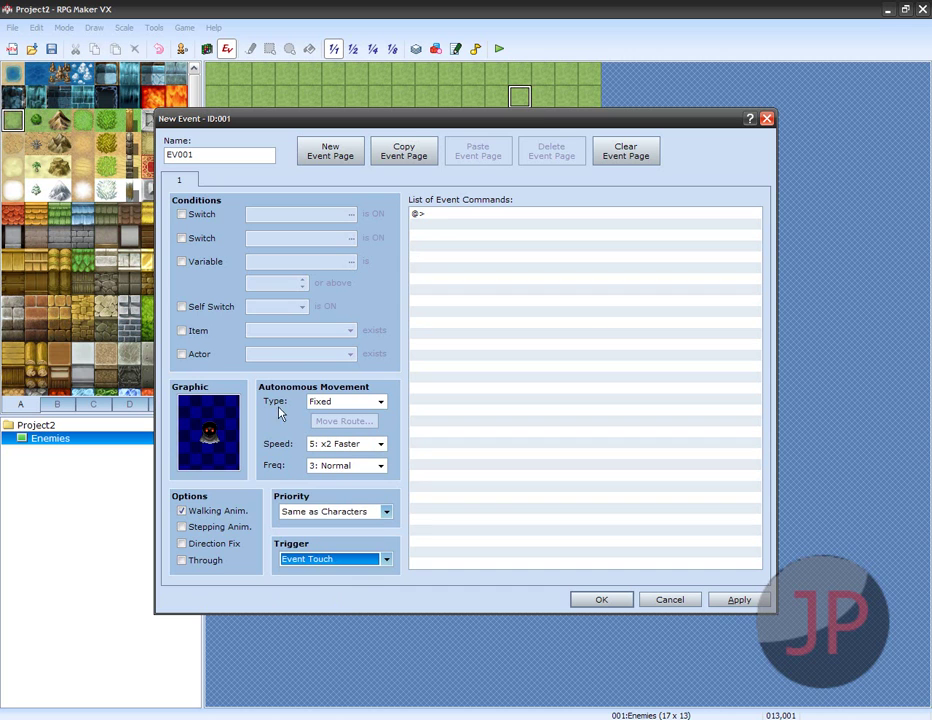
{"action": "left_click", "coordinate": [222, 528]}
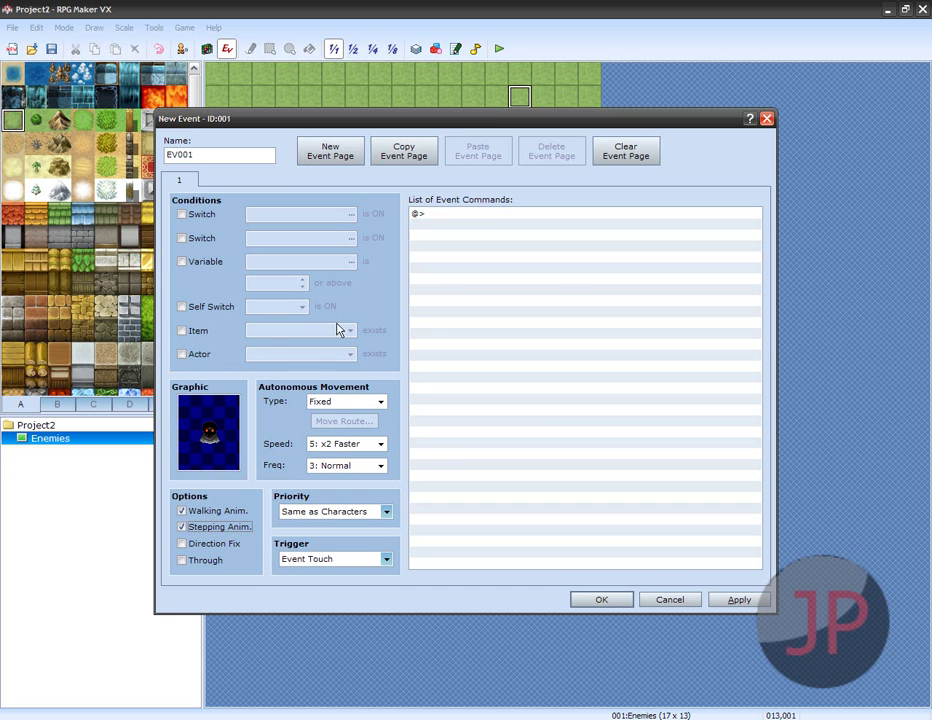
Add a Battle Processing command against troop 001:Slime*2 with Can Escape enabled
{"action": "double_click", "coordinate": [446, 222]}
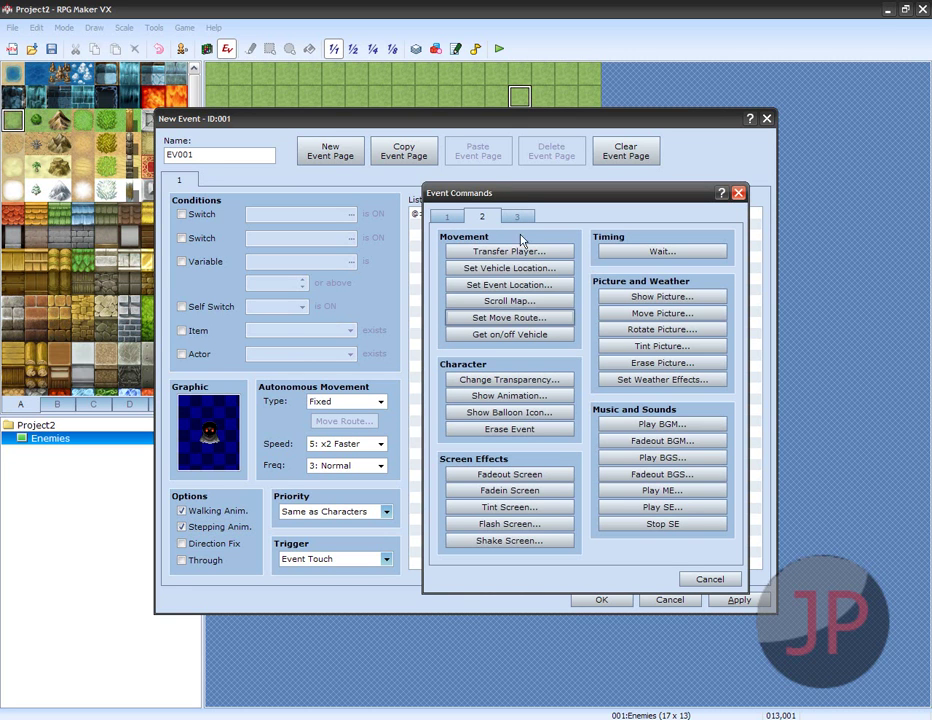
{"action": "left_click", "coordinate": [448, 217]}
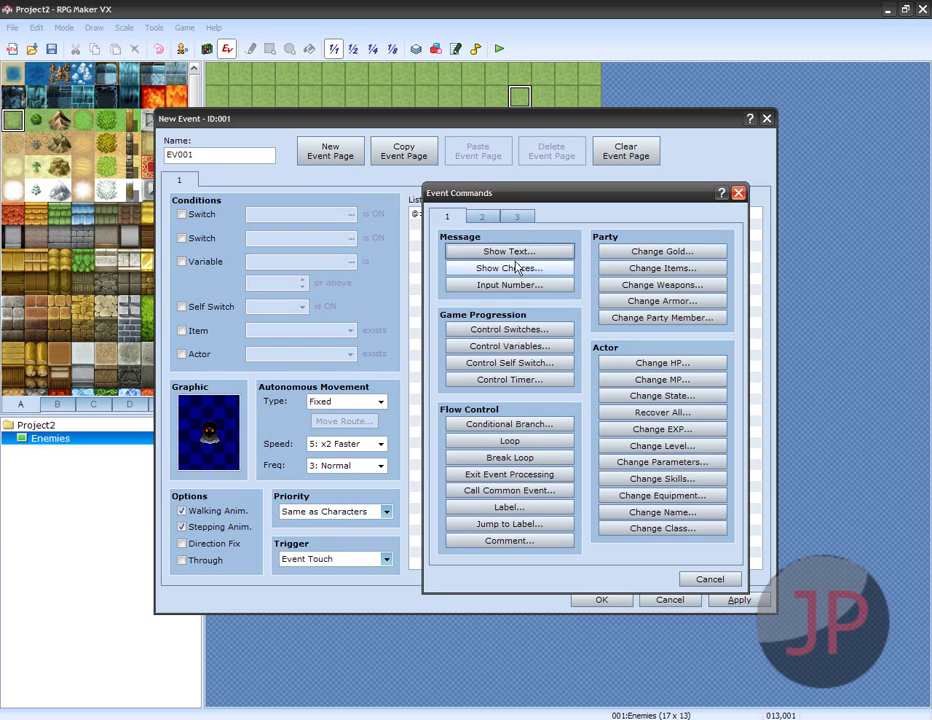
{"action": "left_click", "coordinate": [508, 218]}
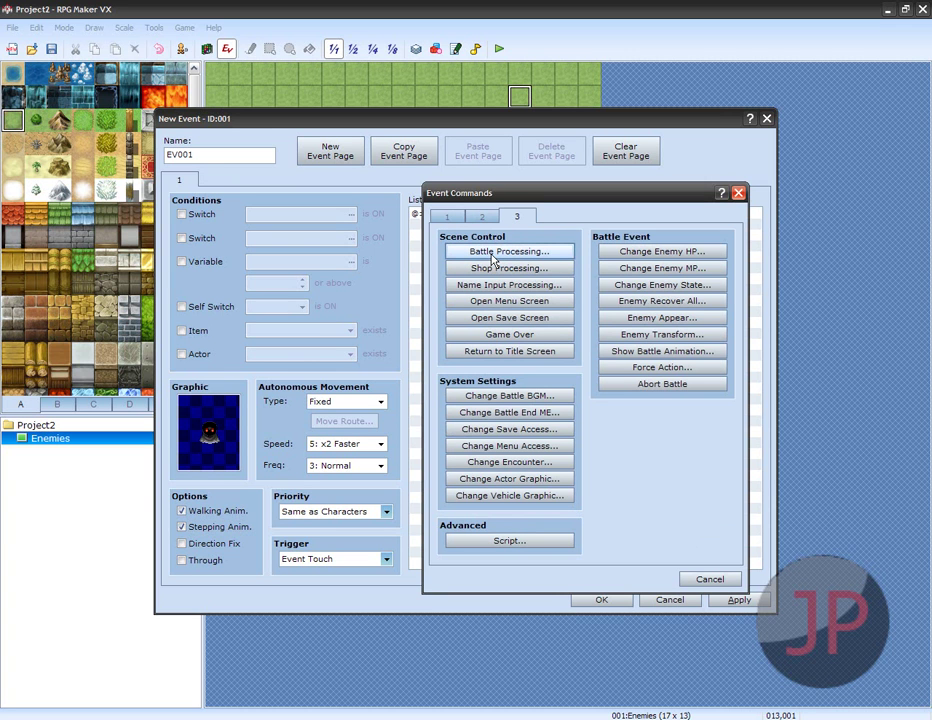
{"action": "left_click", "coordinate": [492, 252]}
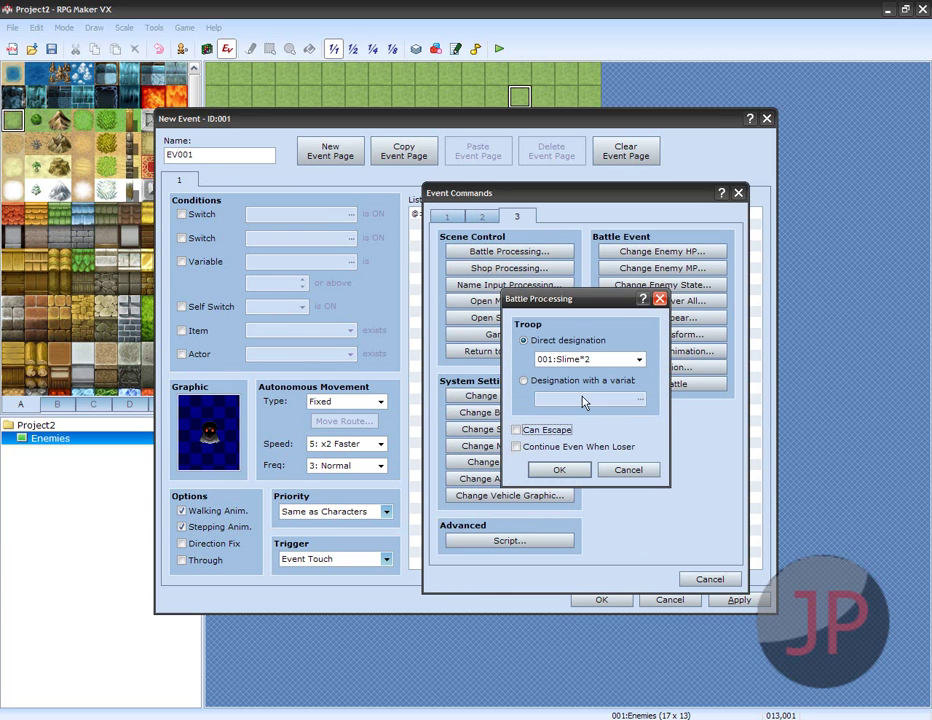
{"action": "left_click", "coordinate": [640, 360]}
{"action": "left_click", "coordinate": [590, 377]}
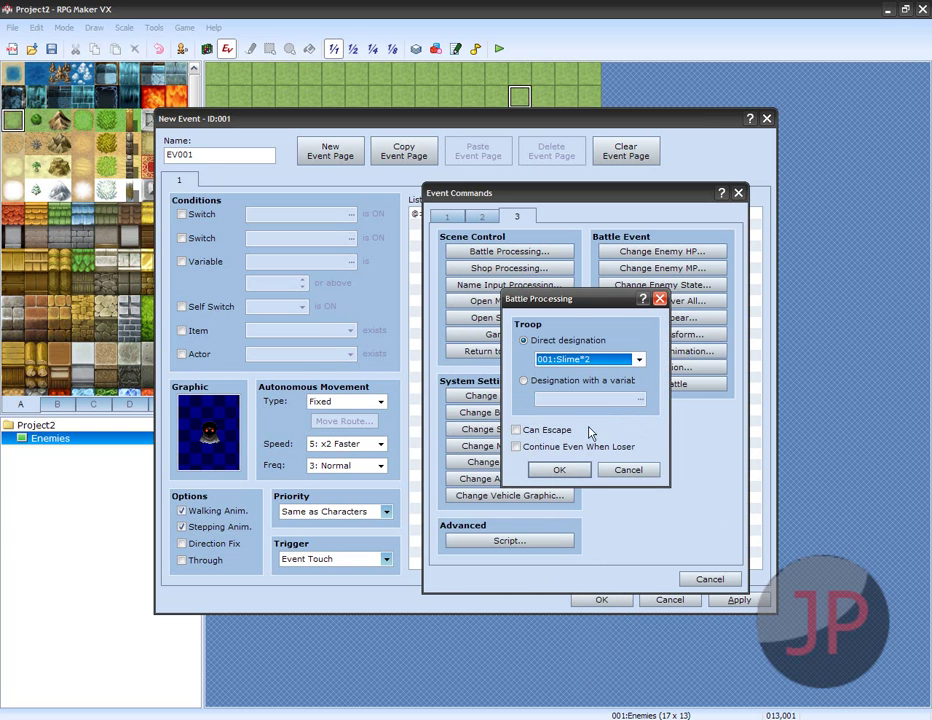
{"action": "left_click", "coordinate": [546, 430]}
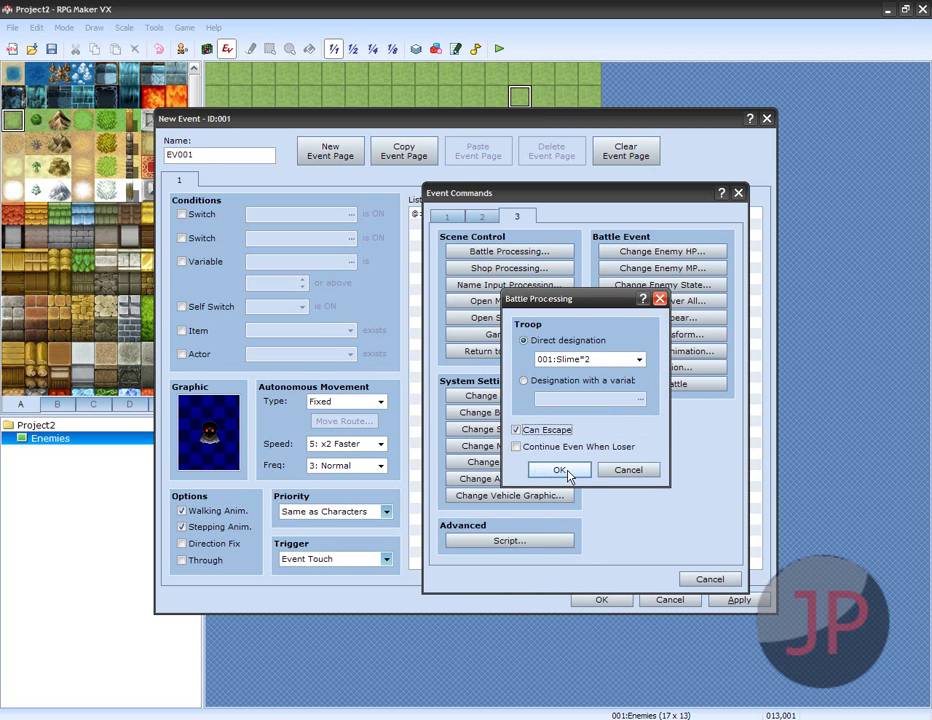
{"action": "left_click", "coordinate": [562, 471]}
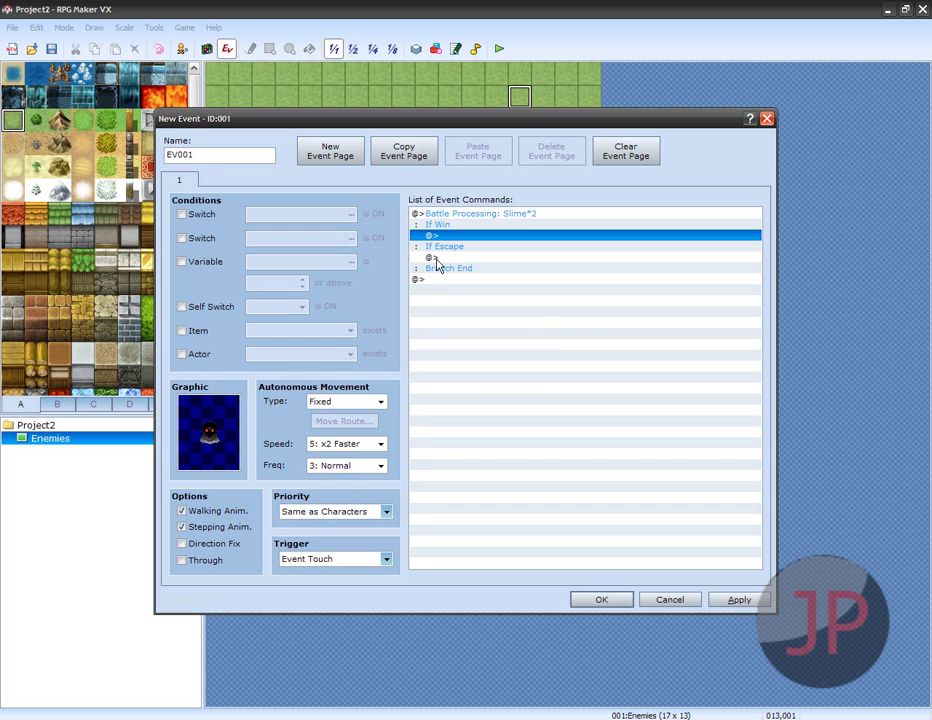
Insert under If Escape a repeating Player route with two Move toward Player steps
{"action": "left_click", "coordinate": [443, 258]}
{"action": "right_click", "coordinate": [459, 268]}
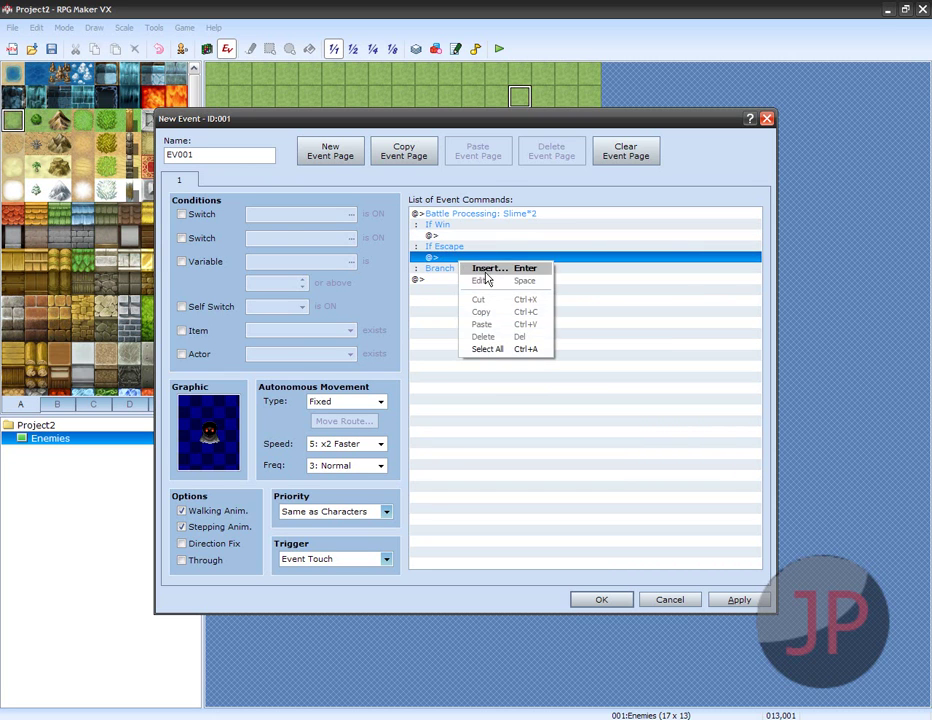
{"action": "left_click", "coordinate": [484, 269]}
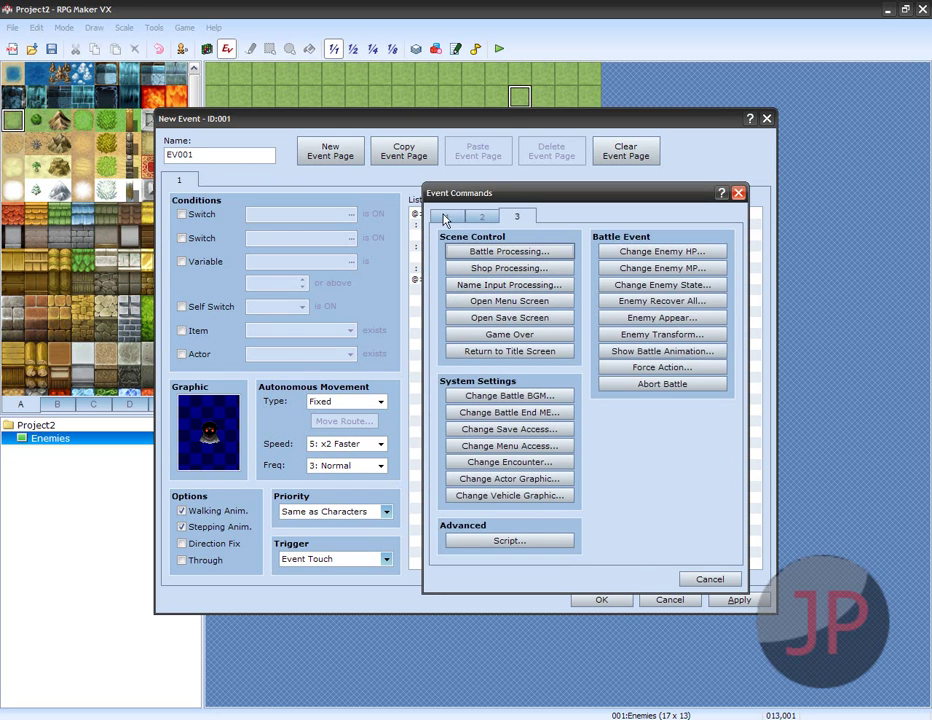
{"action": "left_click", "coordinate": [481, 216]}
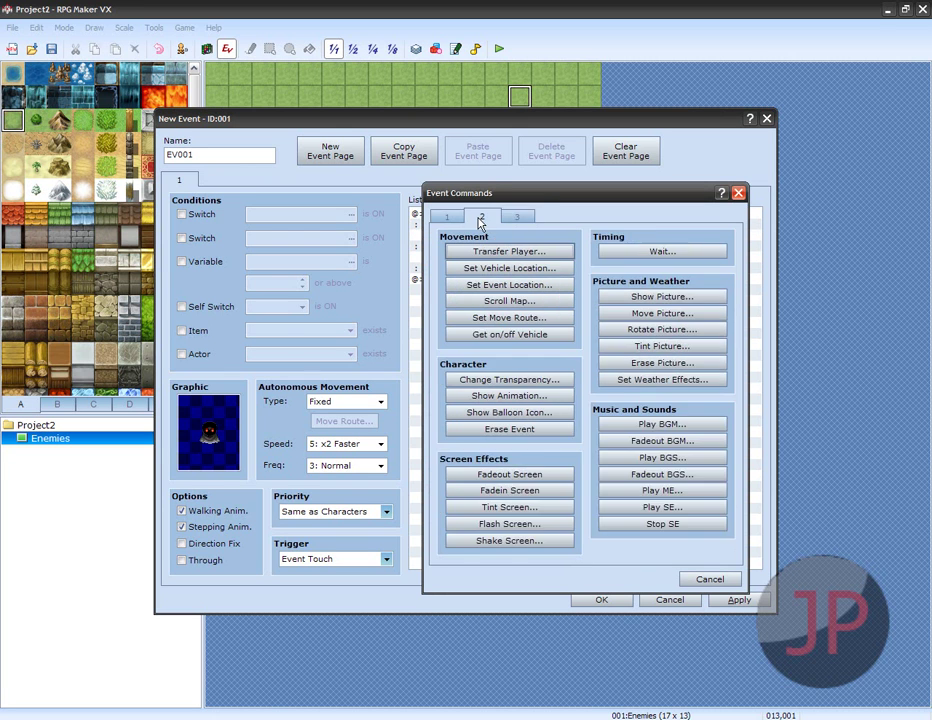
{"action": "left_click", "coordinate": [535, 319]}
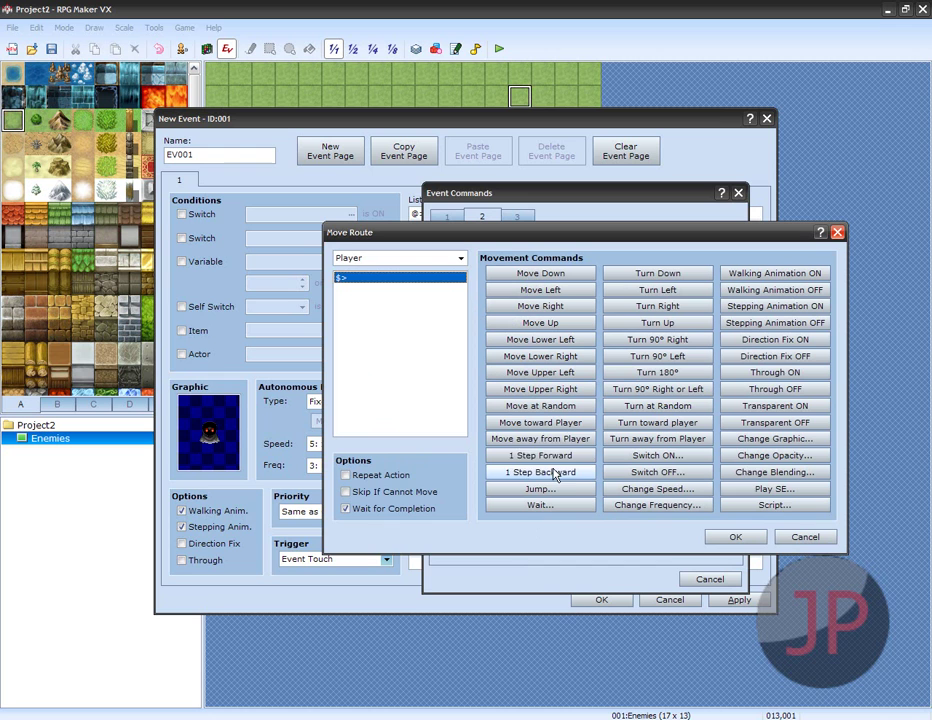
{"action": "left_click", "coordinate": [533, 423]}
{"action": "left_click", "coordinate": [533, 423]}
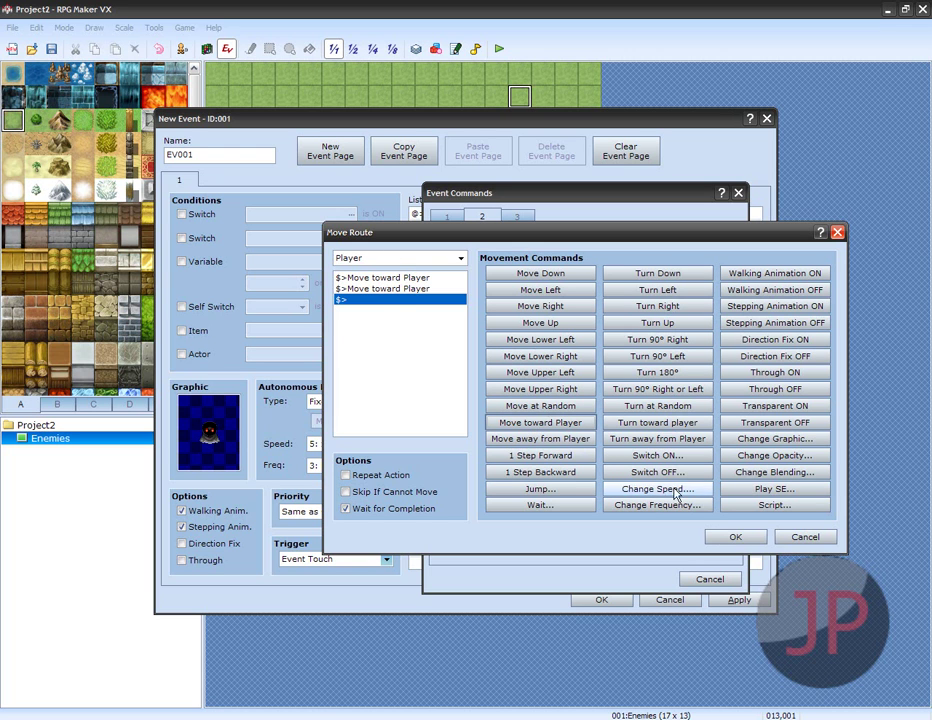
{"action": "left_click", "coordinate": [372, 475]}
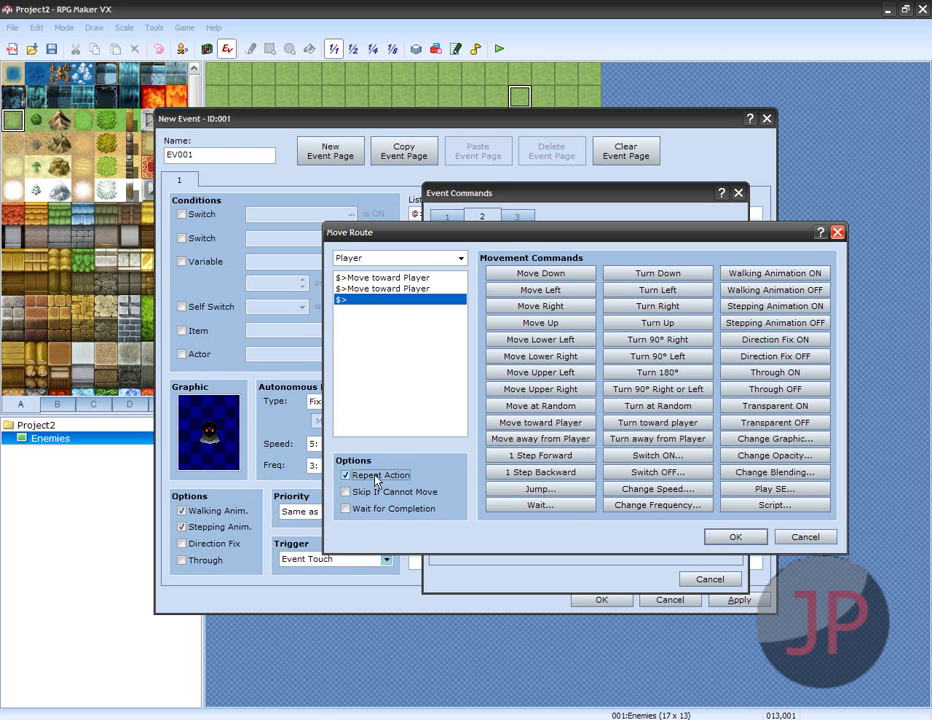
{"action": "left_click", "coordinate": [731, 537]}
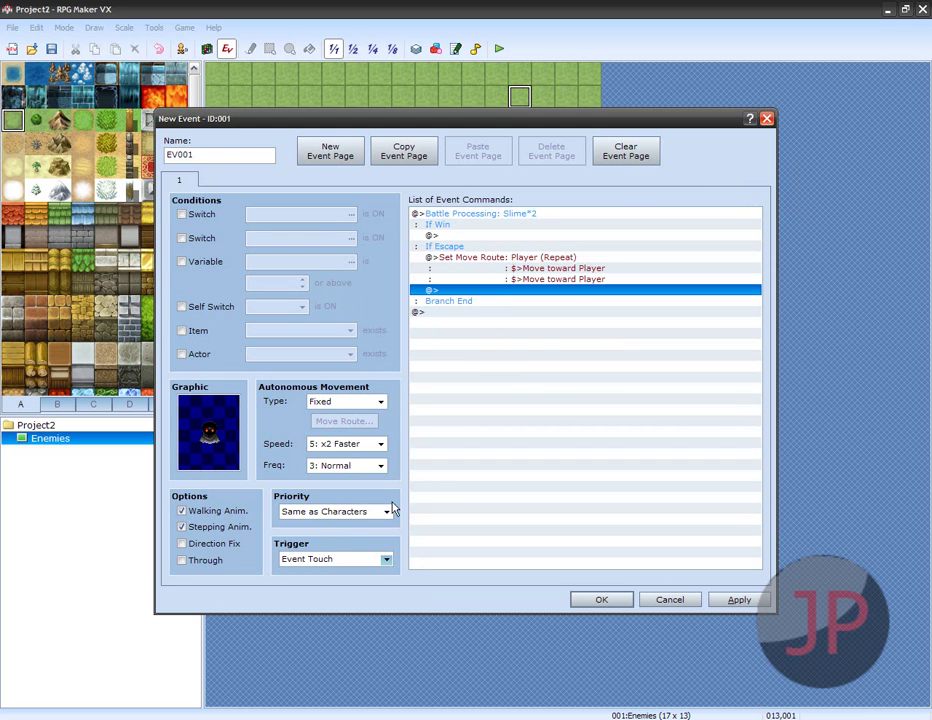
{"action": "left_click", "coordinate": [325, 402]}
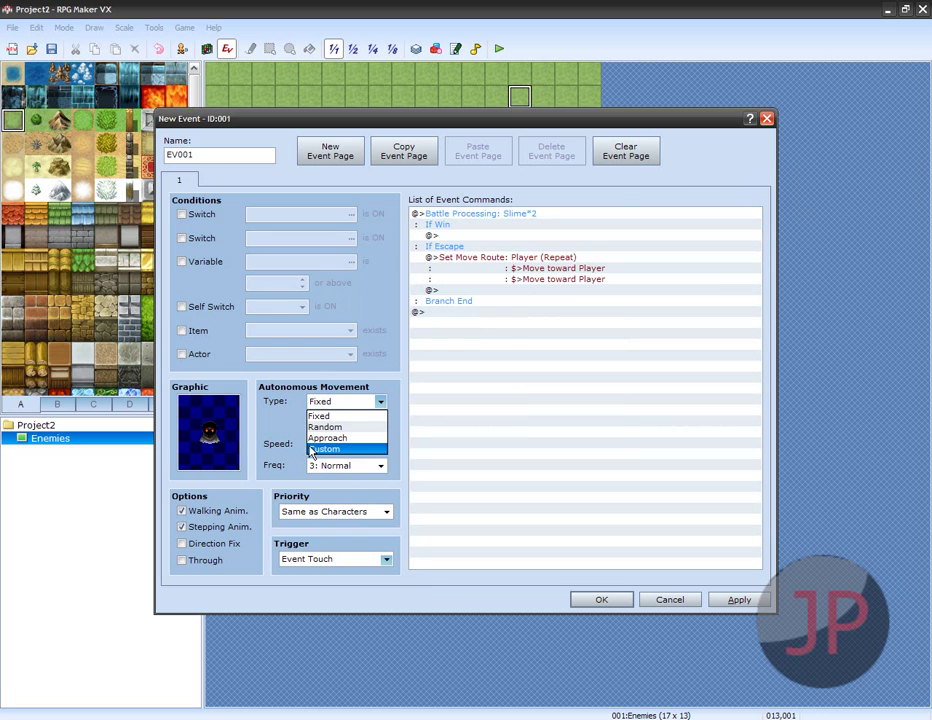
Set autonomous movement to Custom, repeating two Move toward Player steps
{"action": "left_click", "coordinate": [346, 449]}
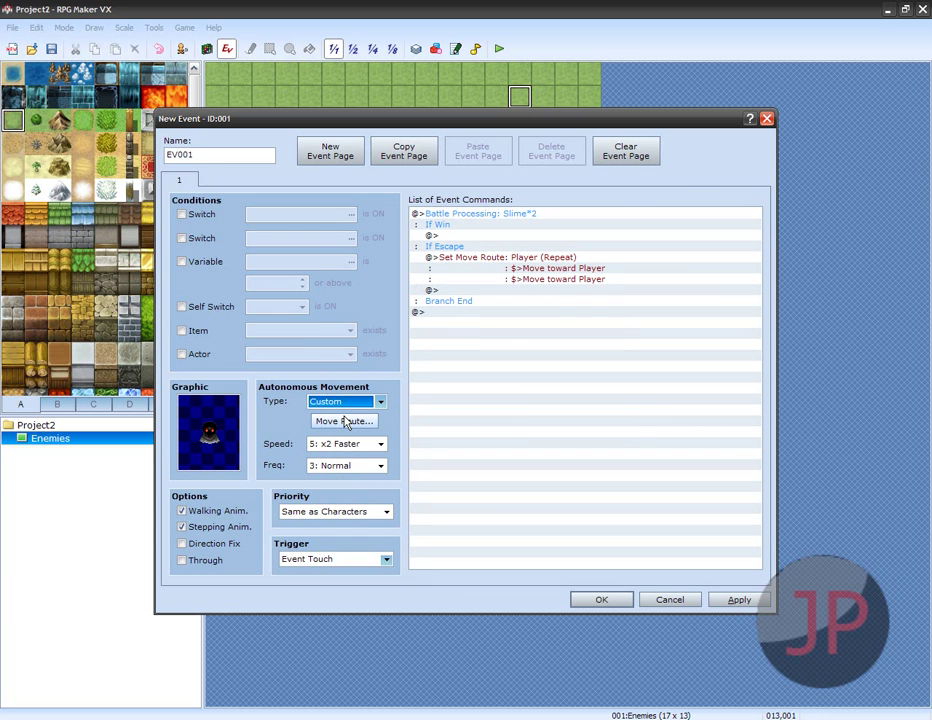
{"action": "left_click", "coordinate": [345, 421]}
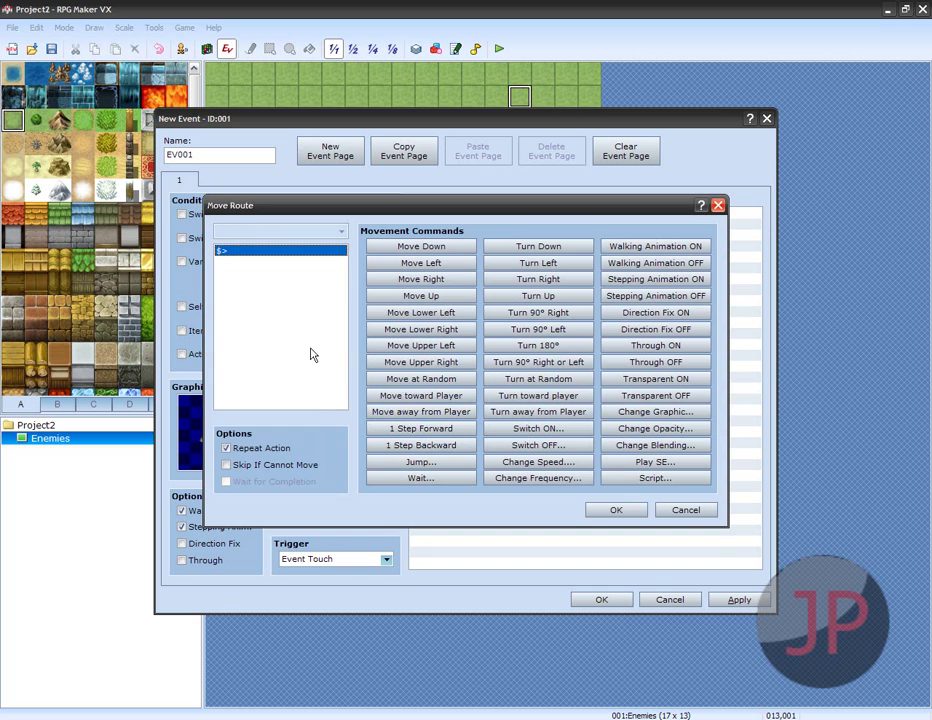
{"action": "left_click", "coordinate": [421, 395]}
{"action": "left_click", "coordinate": [421, 395]}
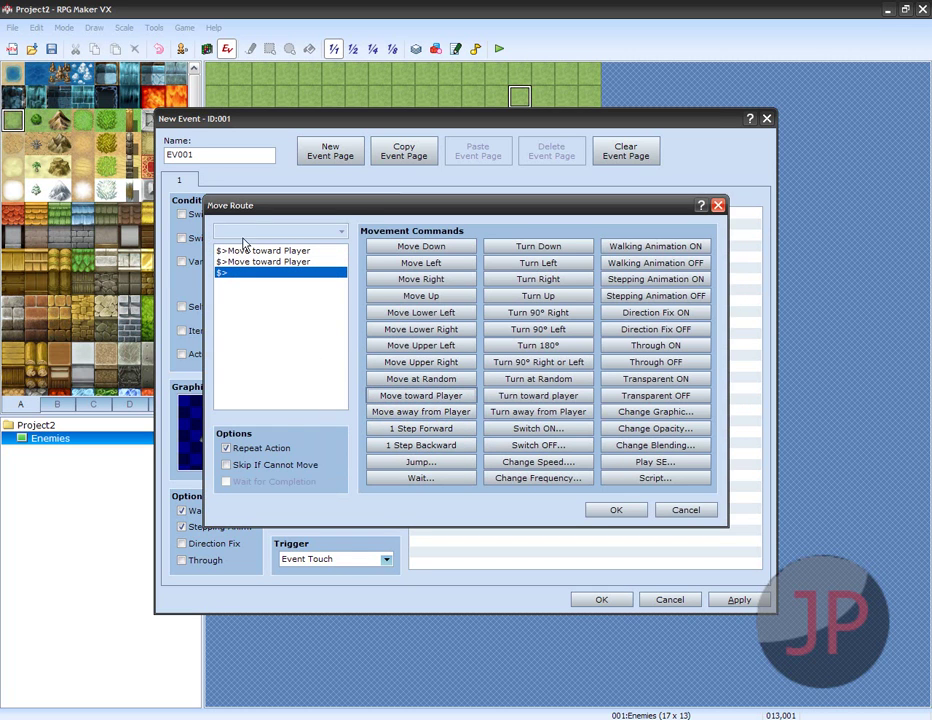
{"action": "left_click", "coordinate": [616, 510]}
Insert a Player move route of 1 Step Backward into the If Escape branch
{"action": "left_click", "coordinate": [458, 258]}
{"action": "right_click", "coordinate": [461, 257]}
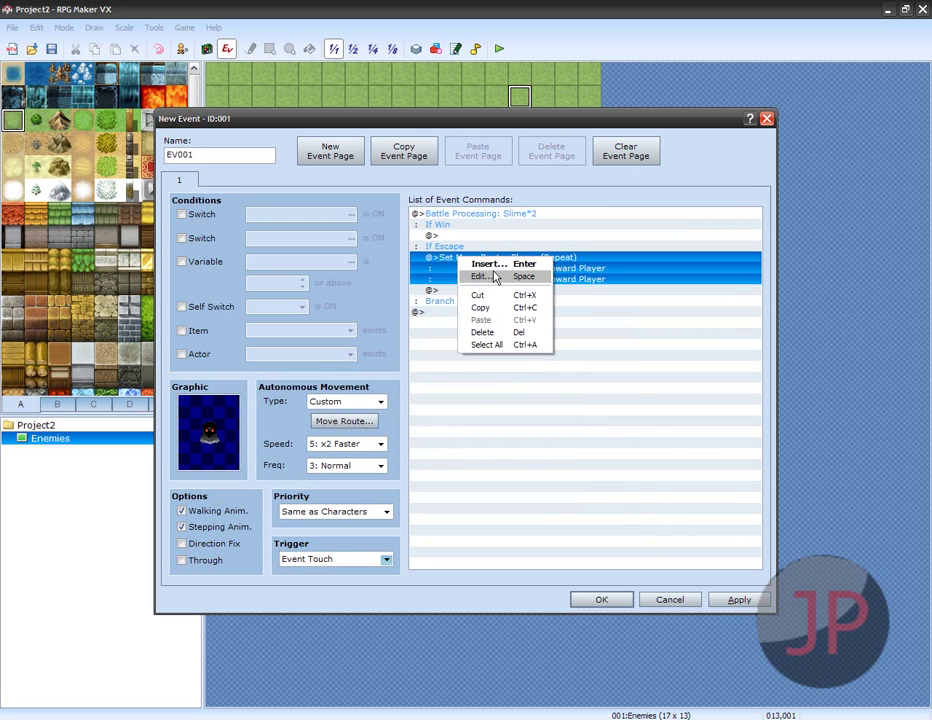
{"action": "left_click", "coordinate": [490, 264]}
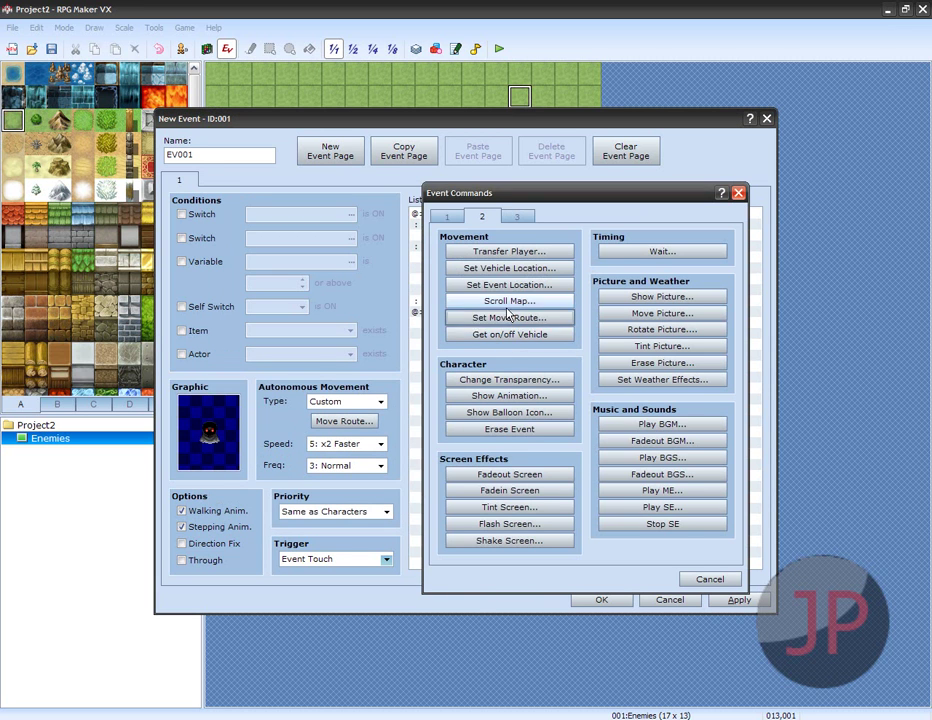
{"action": "left_click", "coordinate": [508, 317]}
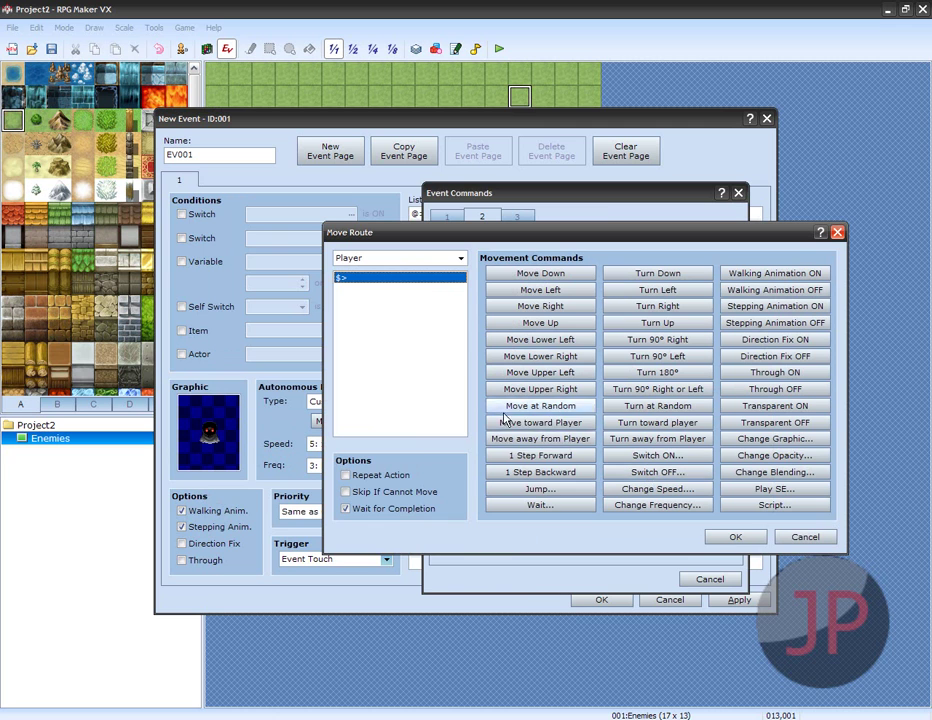
{"action": "left_click", "coordinate": [545, 471]}
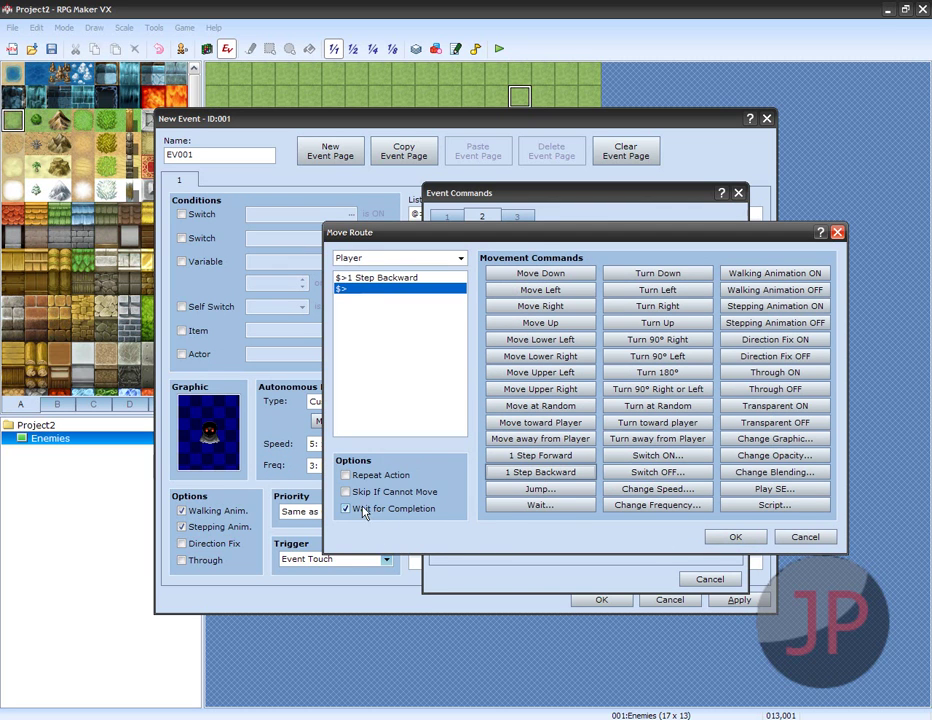
{"action": "left_click", "coordinate": [735, 535]}
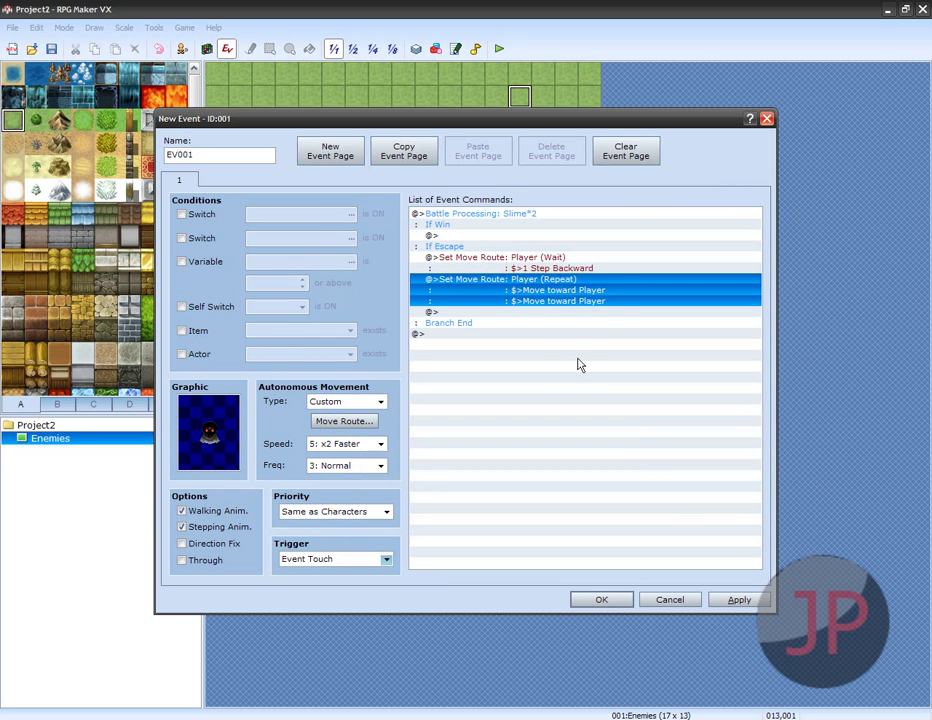
Delete the old repeating Move toward Player route from the escape branch
{"action": "right_click", "coordinate": [520, 283]}
{"action": "right_click", "coordinate": [504, 267]}
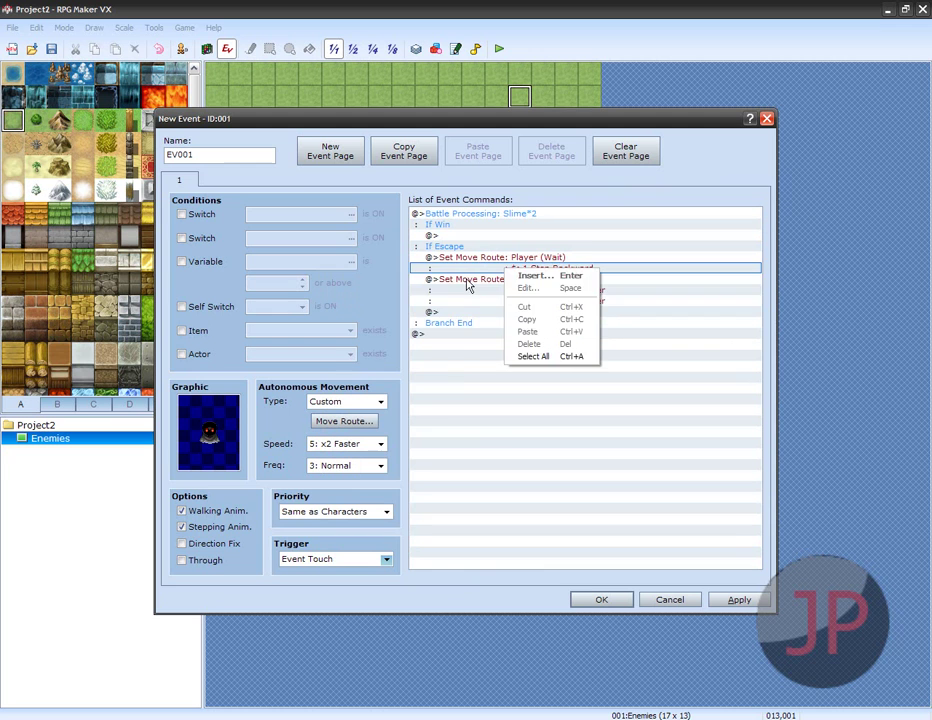
{"action": "right_click", "coordinate": [463, 279]}
{"action": "left_click", "coordinate": [490, 351]}
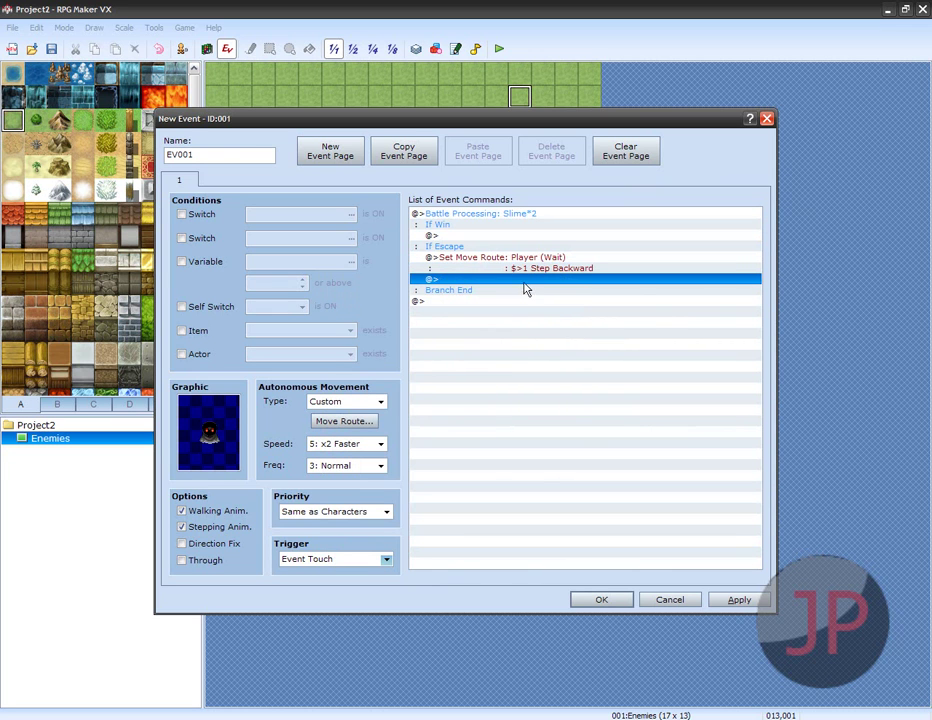
Verify Custom movement and its route unchanged, then apply and close EV001's editor
{"action": "left_click", "coordinate": [473, 268]}
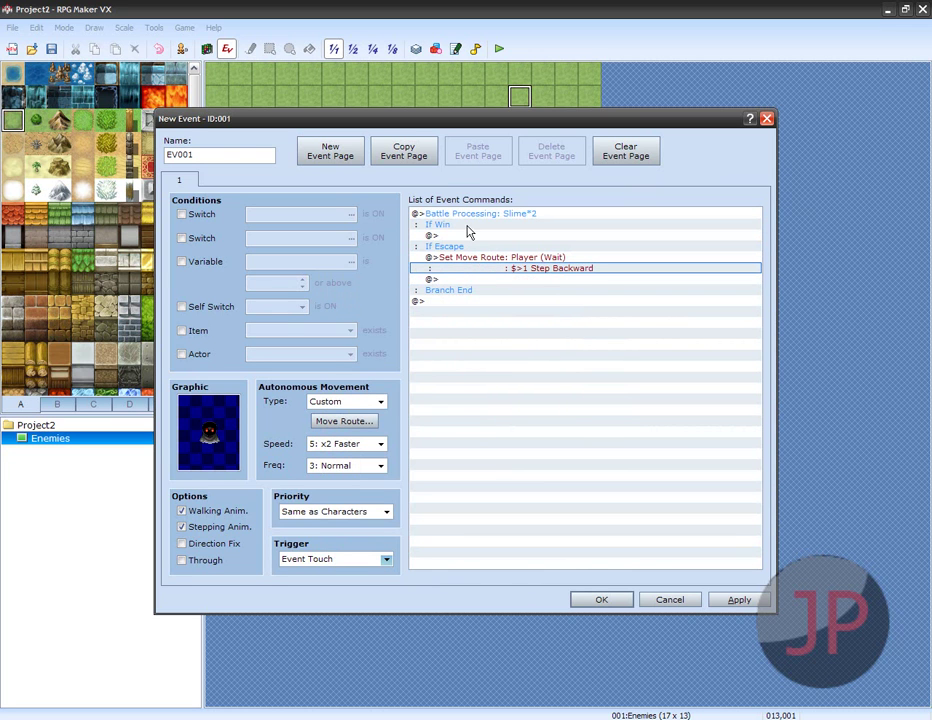
{"action": "left_click", "coordinate": [340, 401]}
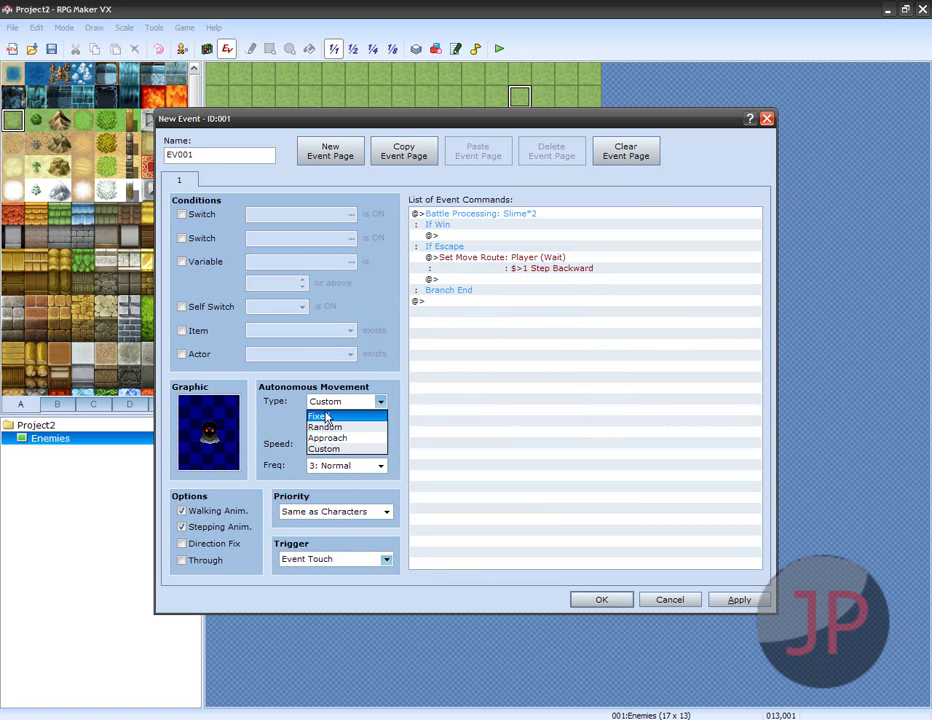
{"action": "left_click", "coordinate": [333, 449]}
{"action": "left_click", "coordinate": [330, 425]}
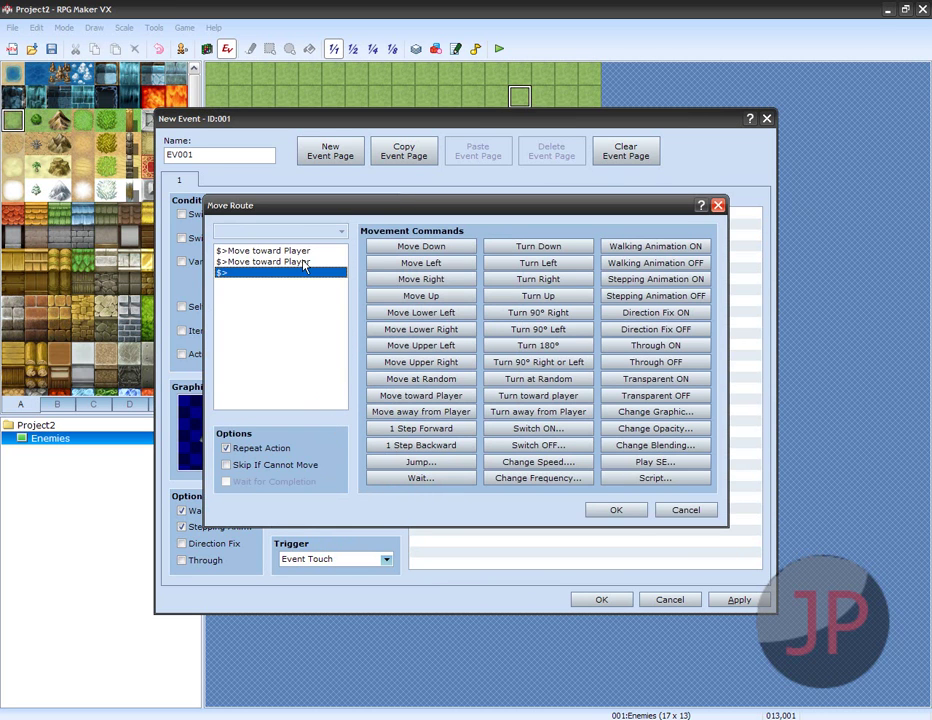
{"action": "left_click", "coordinate": [589, 511]}
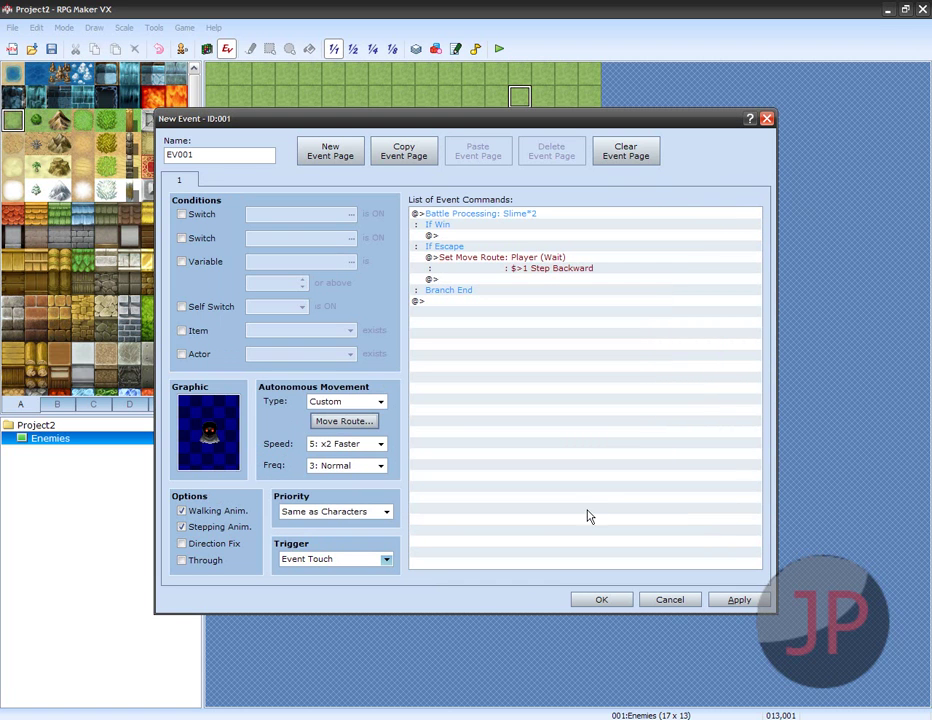
{"action": "left_click", "coordinate": [738, 600]}
{"action": "left_click", "coordinate": [601, 599]}
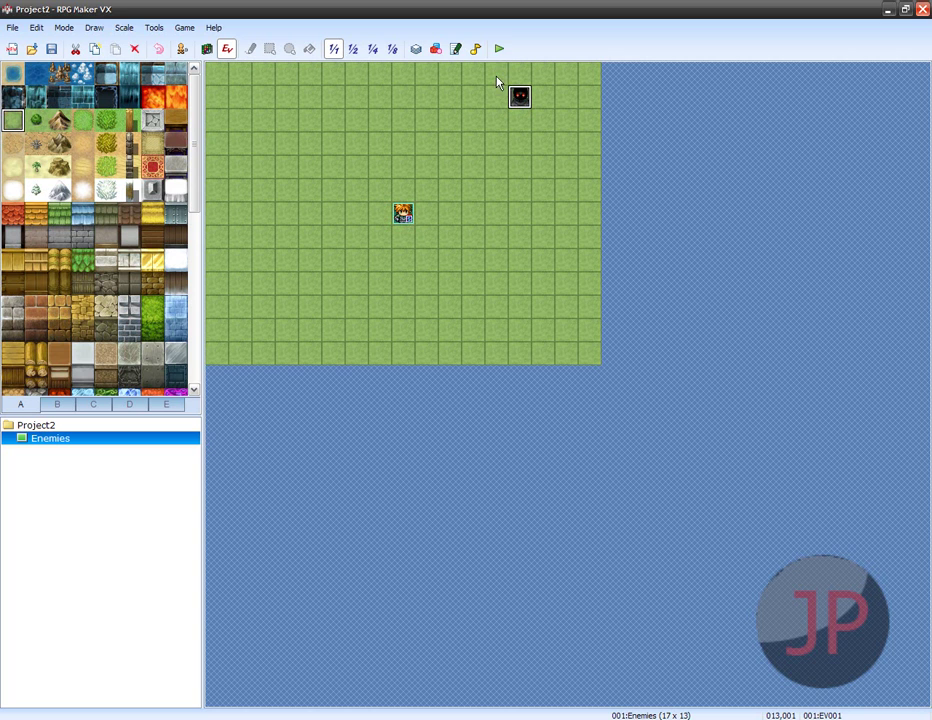
Save the project, playtest, and walk the hero into the hooded monster to start battle
{"action": "left_click", "coordinate": [500, 49]}
{"action": "left_click", "coordinate": [408, 387]}
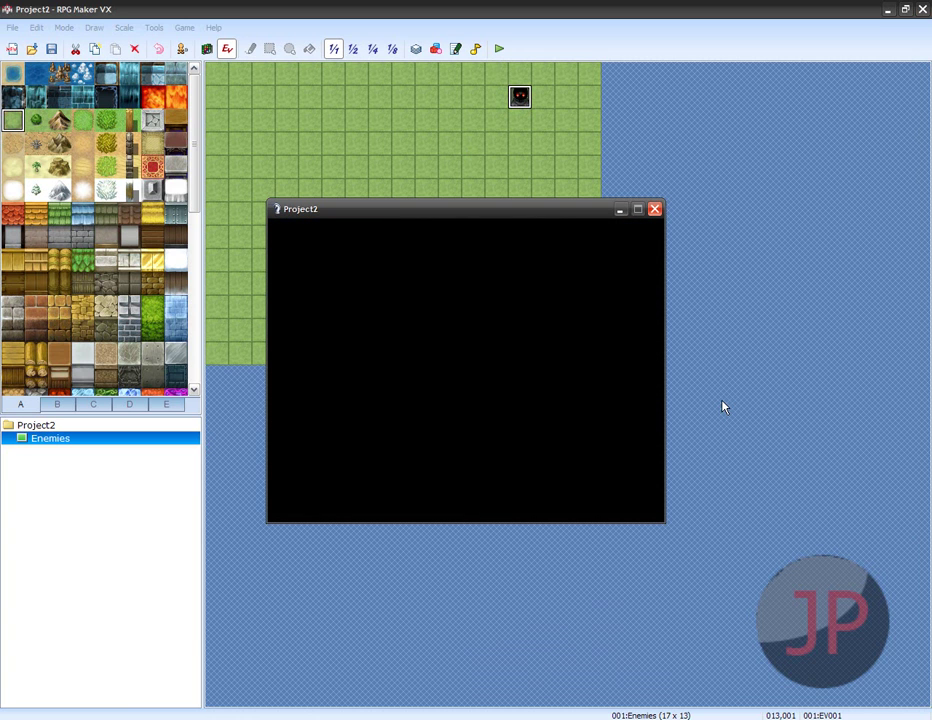
{"action": "key", "text": "Up"}
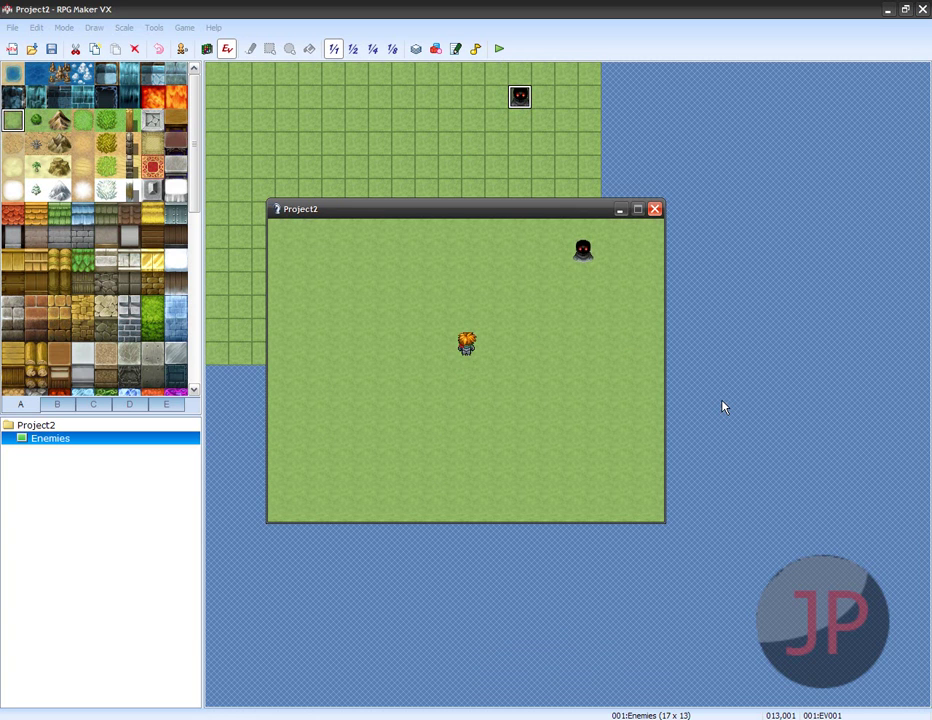
{"action": "key", "text": "Right"}
{"action": "key", "text": "Up"}
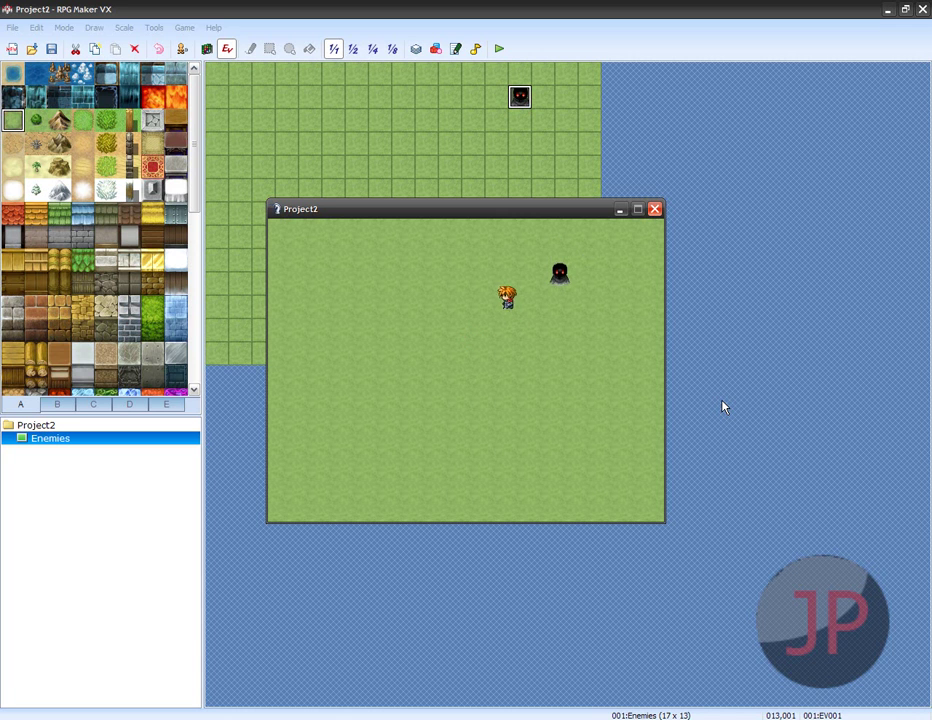
{"action": "key", "text": "Left"}
{"action": "key", "text": "Right"}
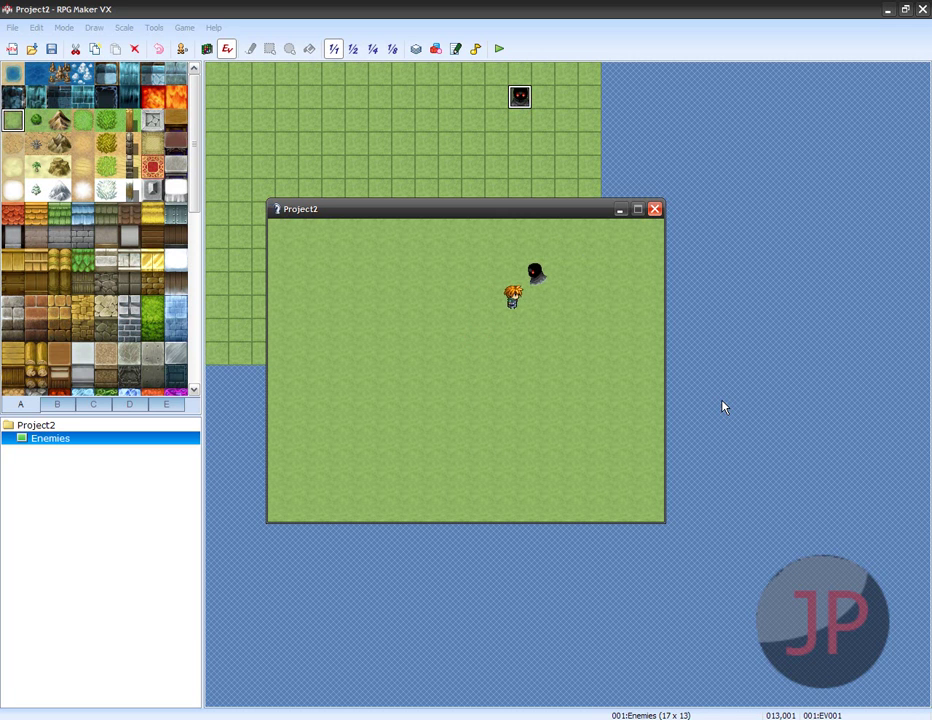
{"action": "key", "text": "Up"}
{"action": "key", "text": "Left"}
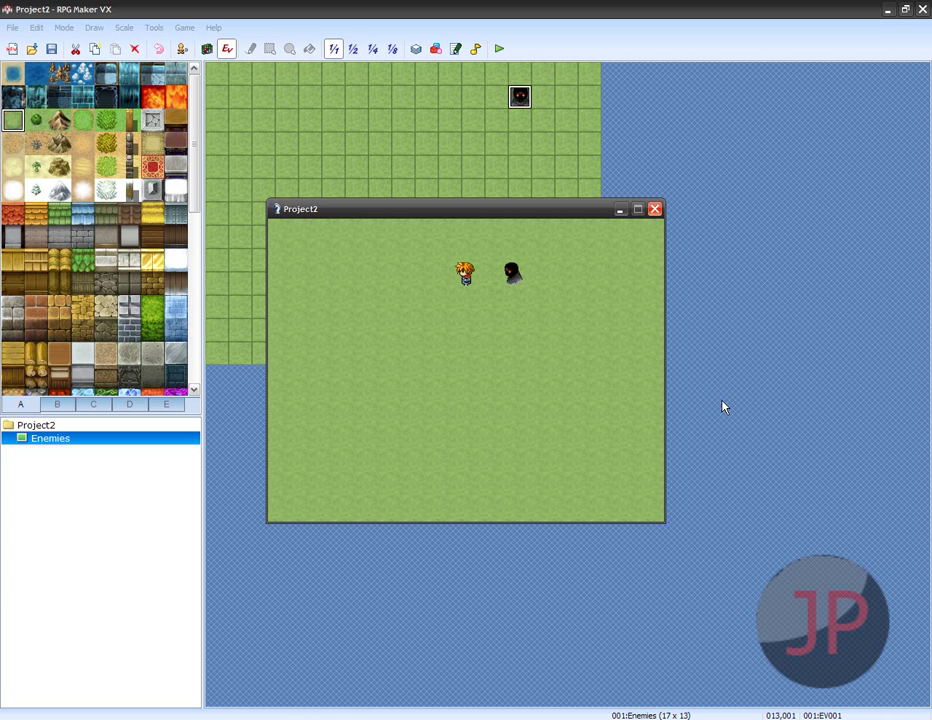
{"action": "key", "text": "Right"}
{"action": "key", "text": "Right"}
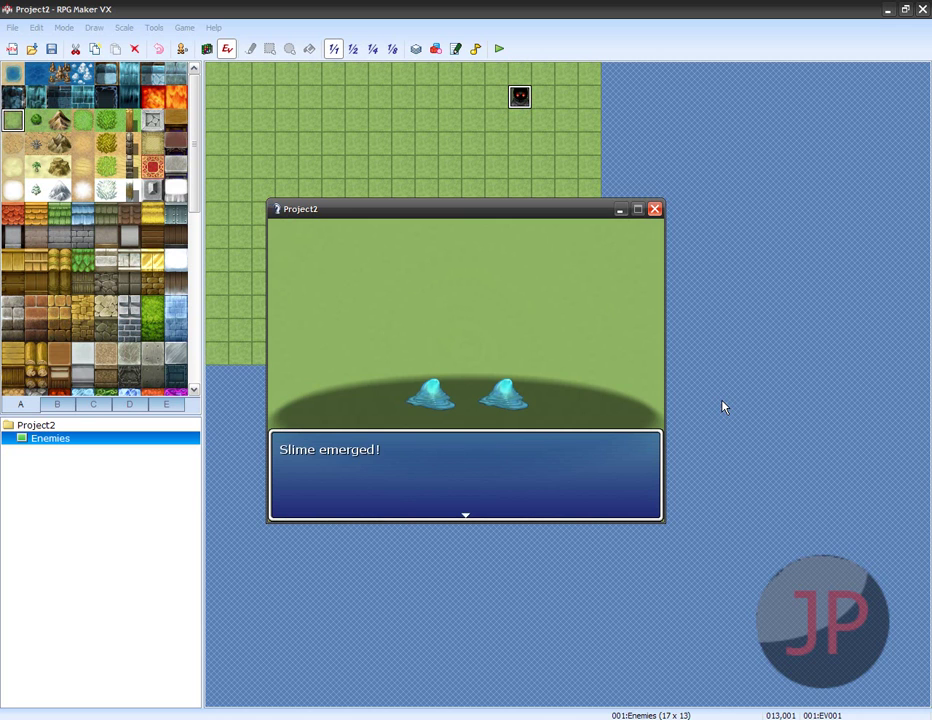
Dismiss the 'Slime emerged!' message and choose Escape
{"action": "key", "text": "Return"}
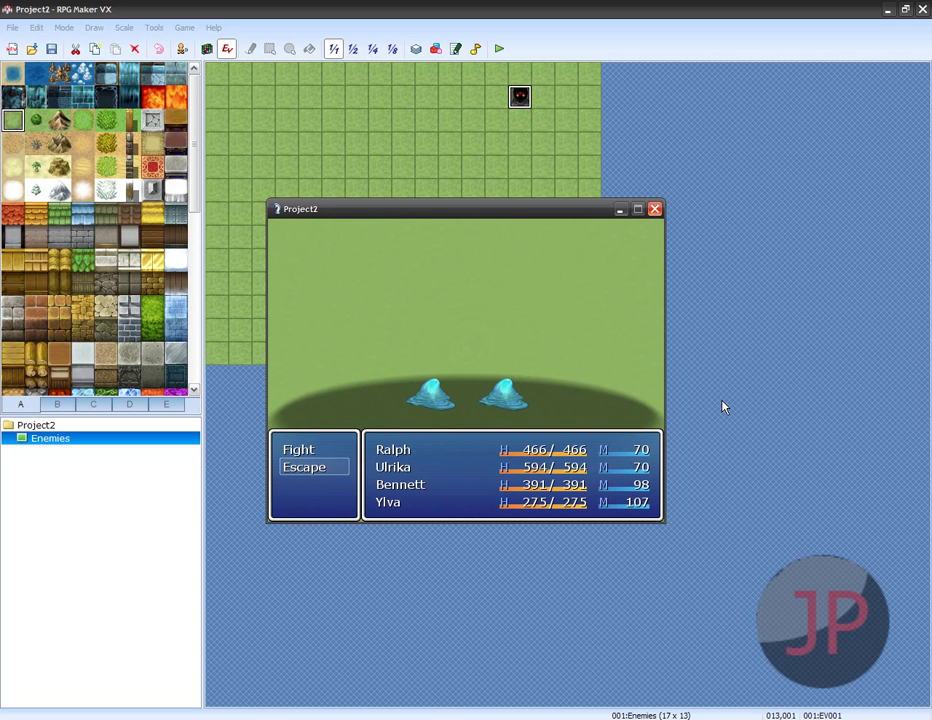
{"action": "key", "text": "Return"}
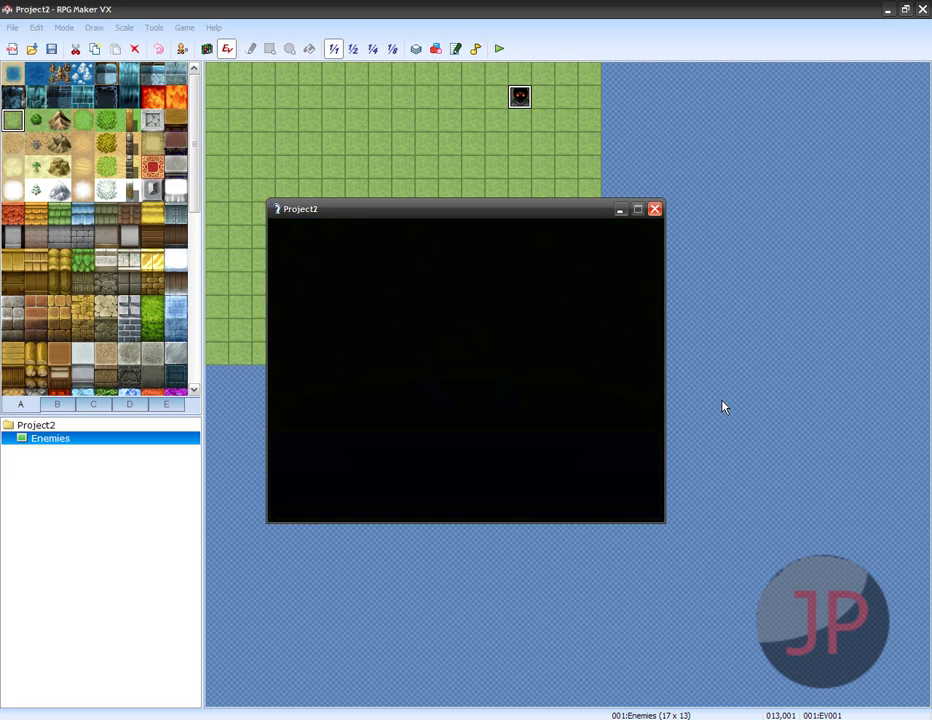
Walk the player left and down, then close the Project2 playtest window
{"action": "key", "text": "Left"}
{"action": "key", "text": "Left"}
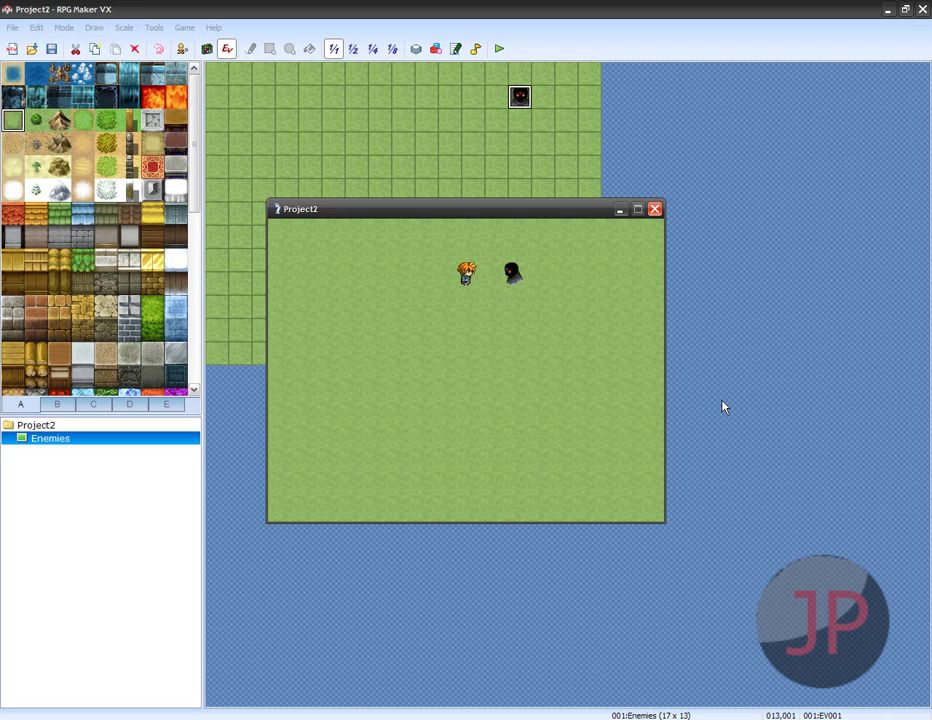
{"action": "key", "text": "Left"}
{"action": "key", "text": "Down"}
{"action": "key", "text": "Down"}
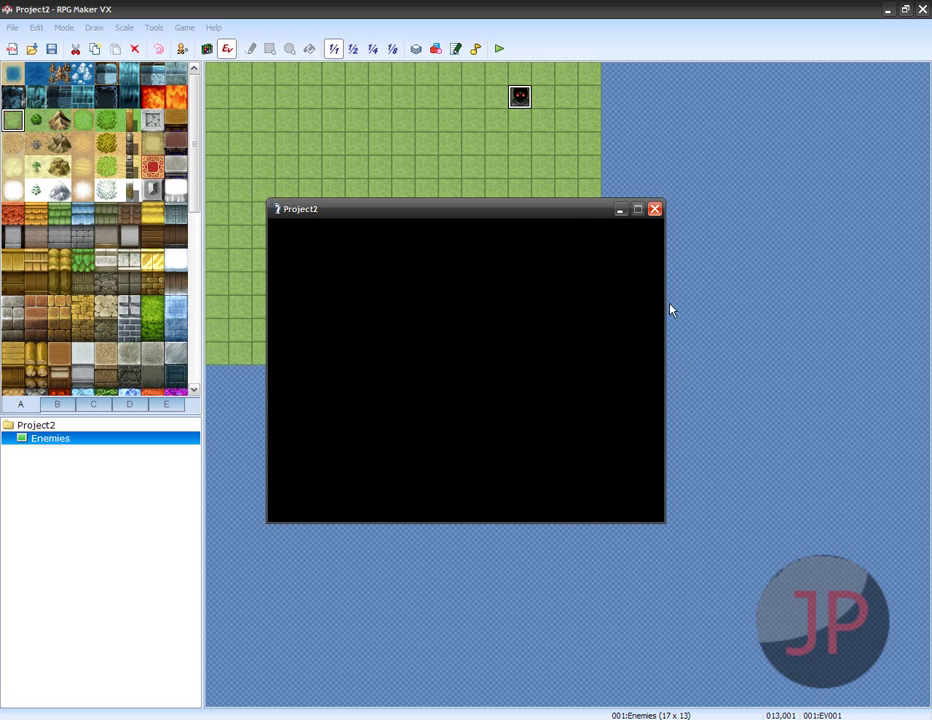
{"action": "left_click", "coordinate": [655, 209]}
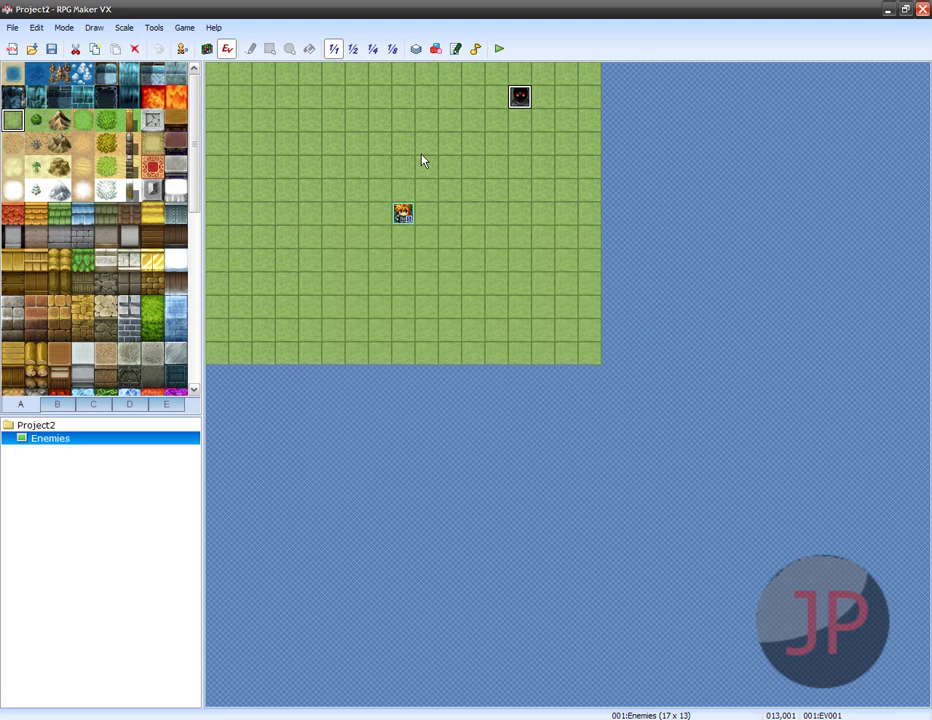